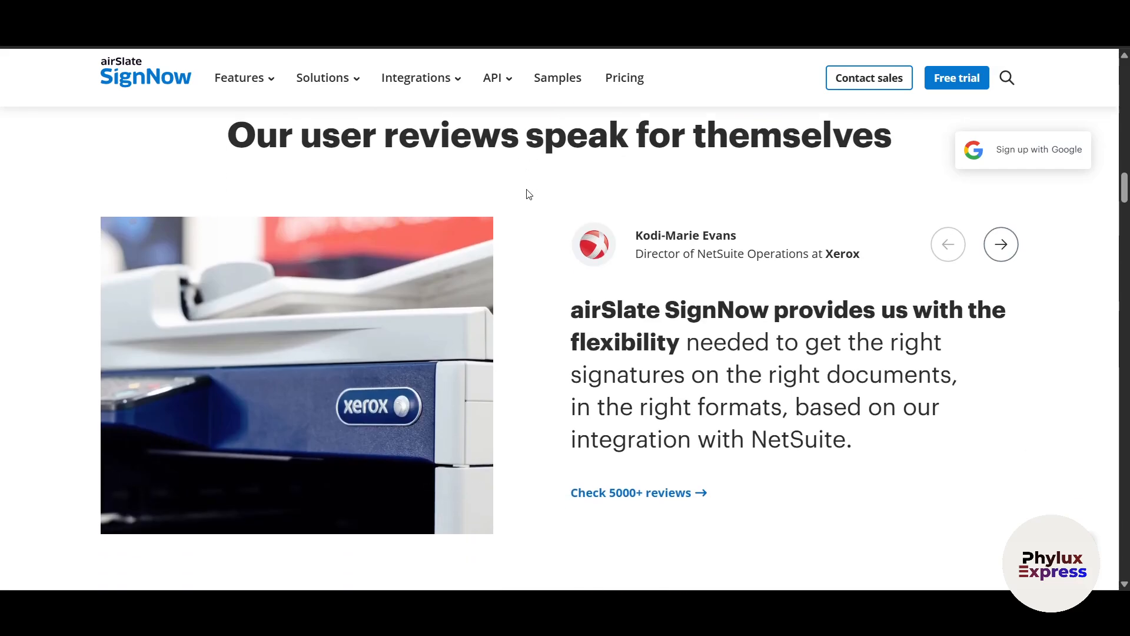
- Go back to the Google search results and open the SignNow homepage
scroll(529, 194, down, 8)
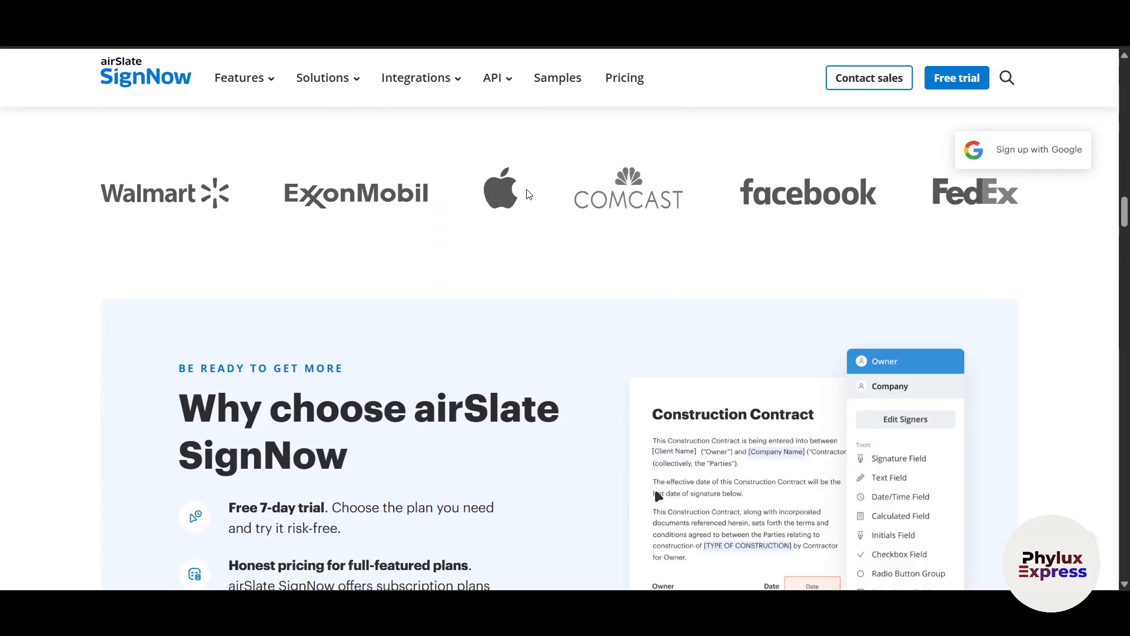
scroll(528, 194, down, 7)
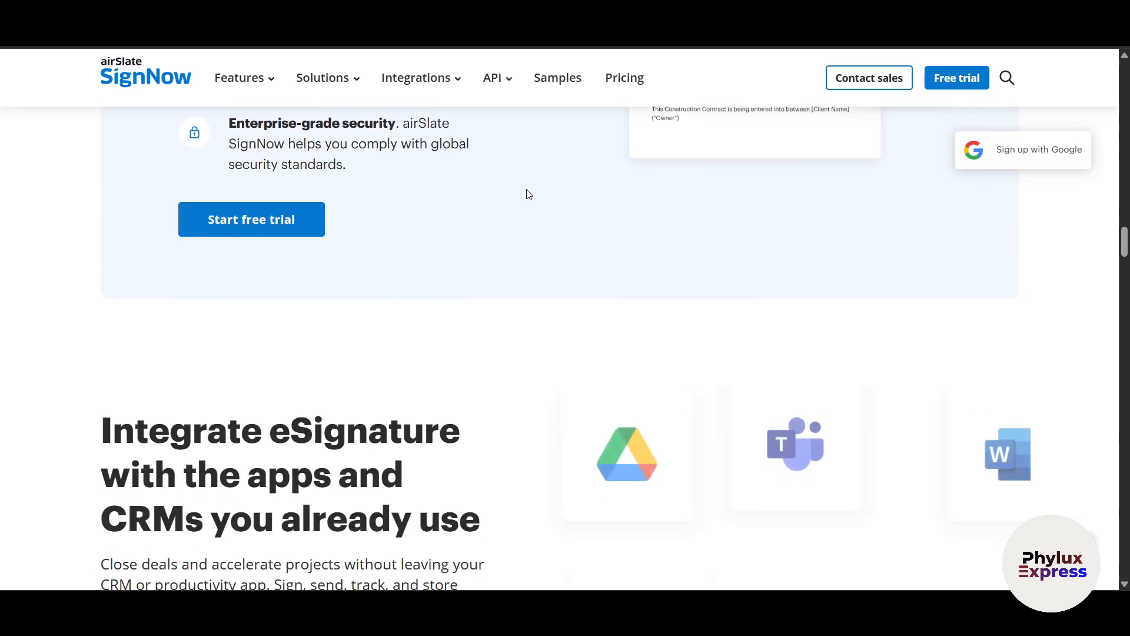
scroll(528, 194, down, 2)
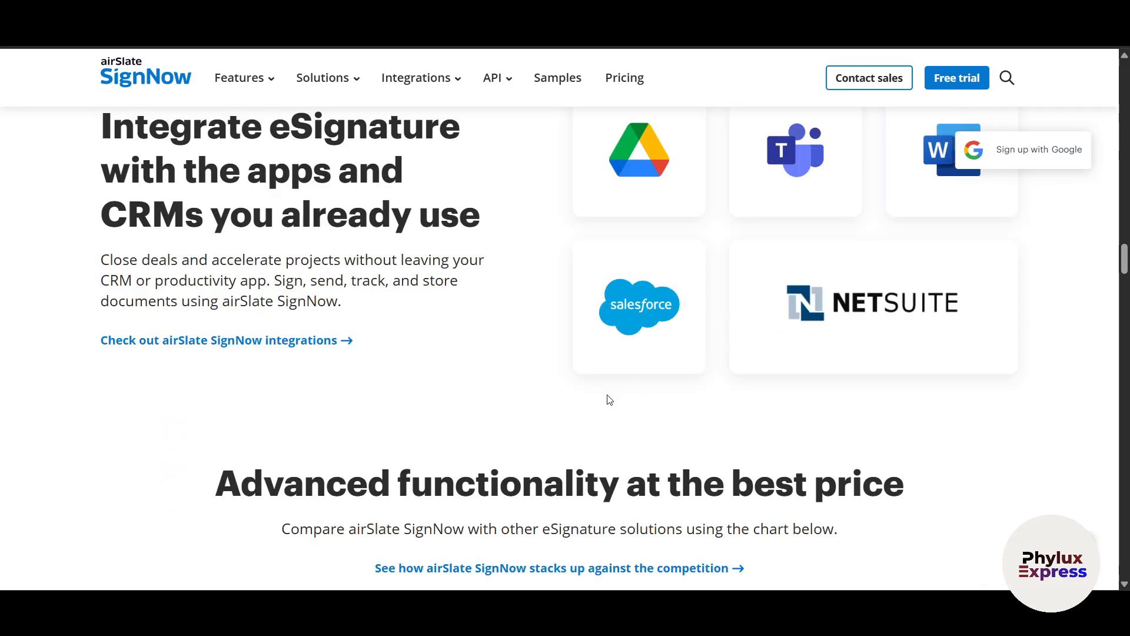
key(alt+Left)
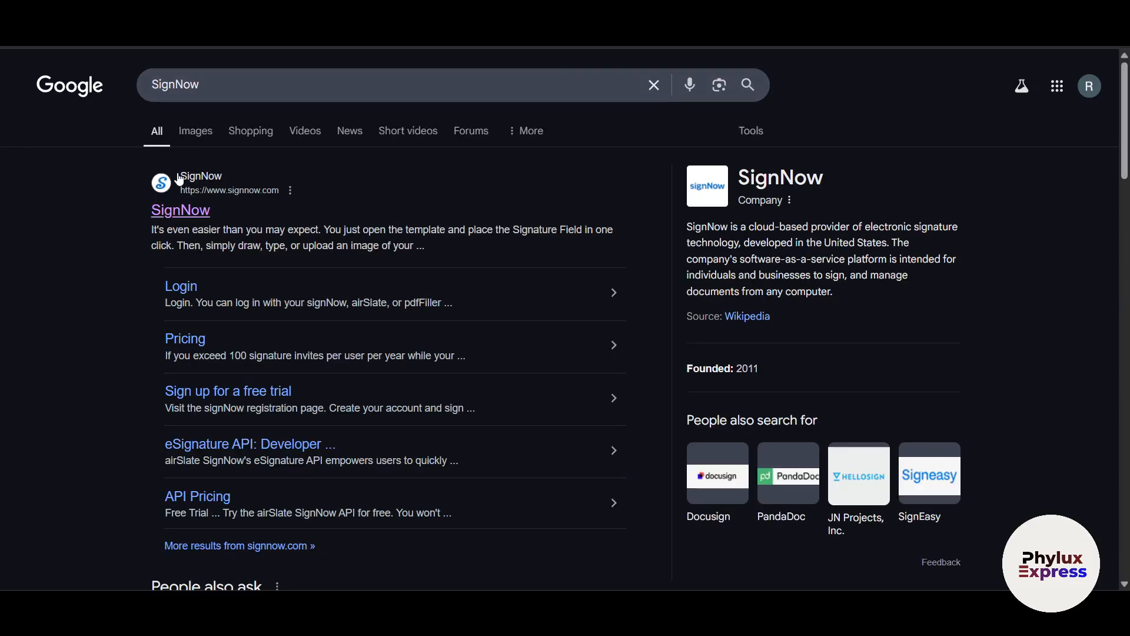
click(186, 211)
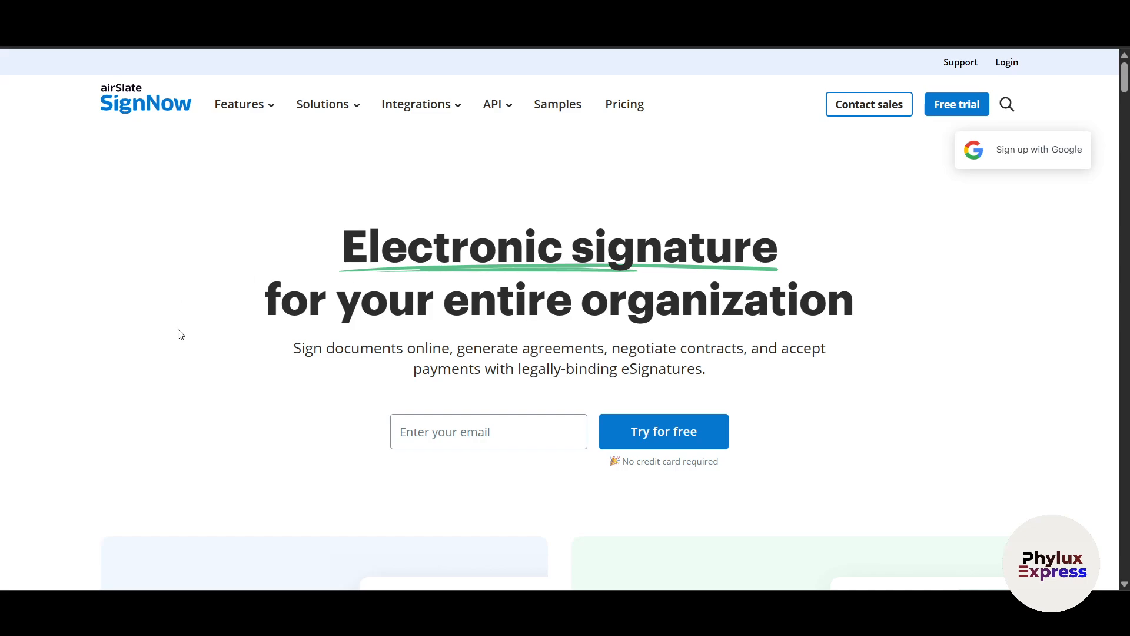
scroll(181, 404, down, 1)
scroll(181, 404, up, 1)
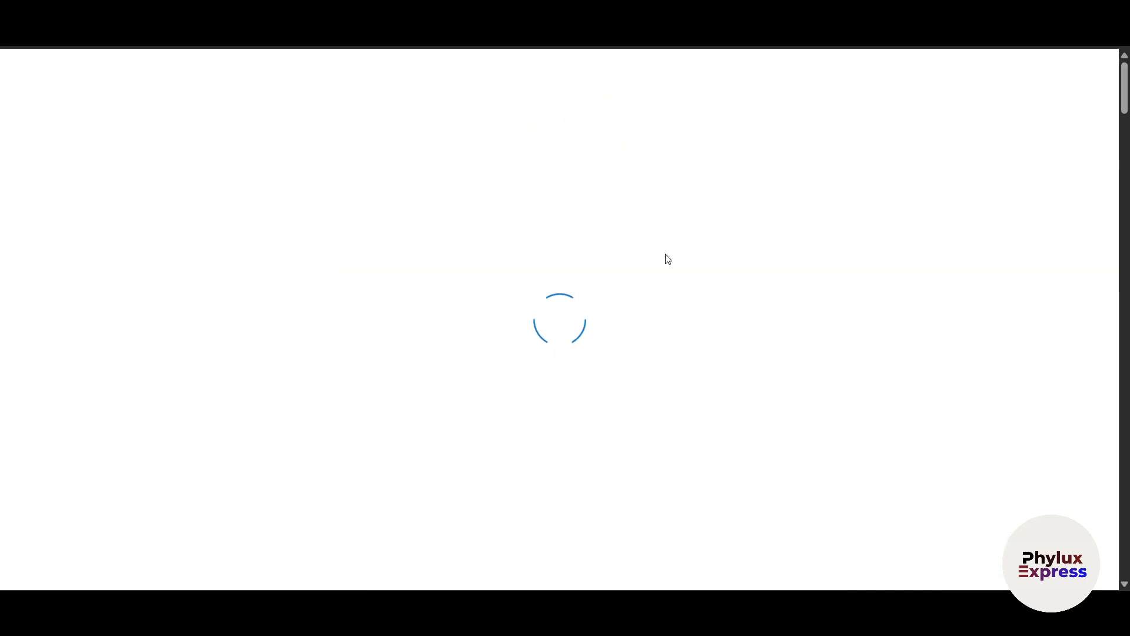
- Scroll through the pricing plans and the plan feature comparison table
scroll(881, 336, down, 5)
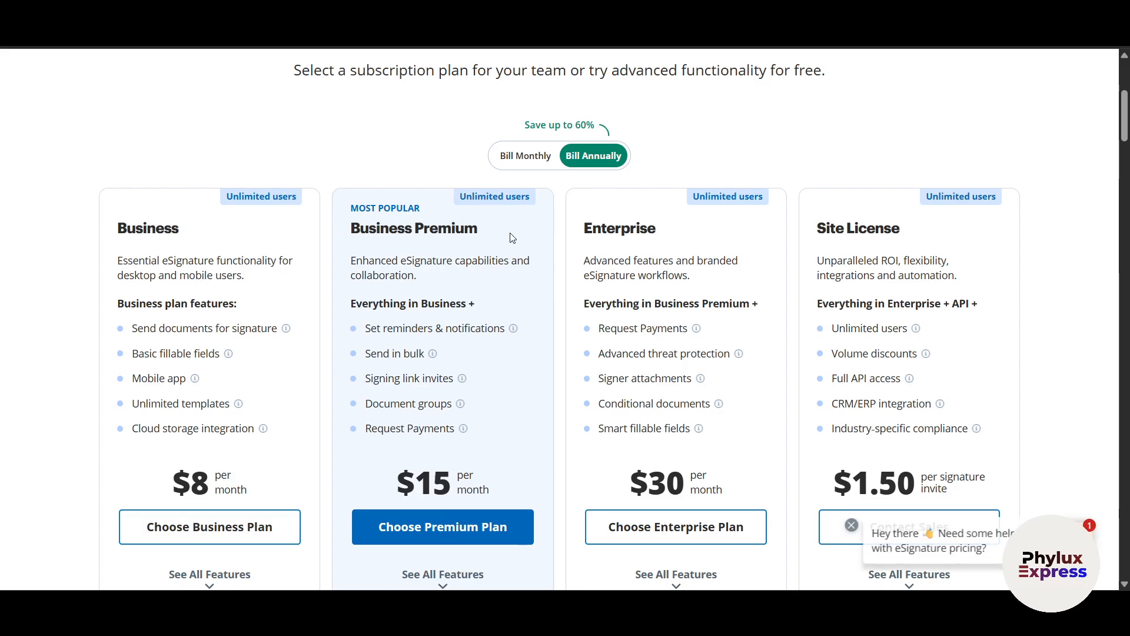
scroll(974, 377, down, 3)
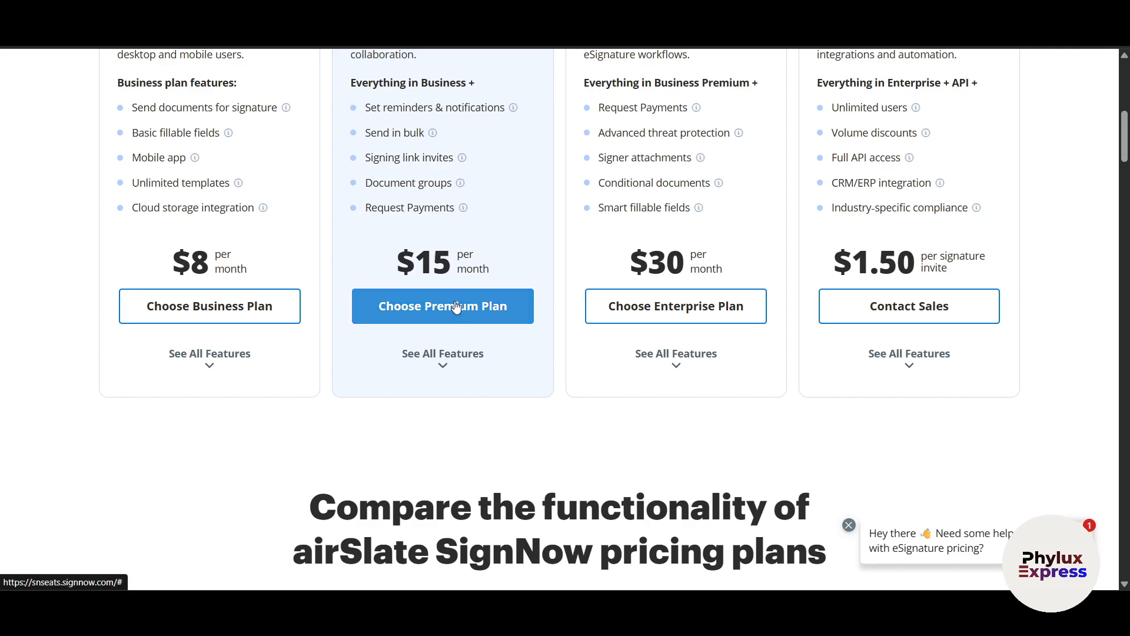
click(446, 366)
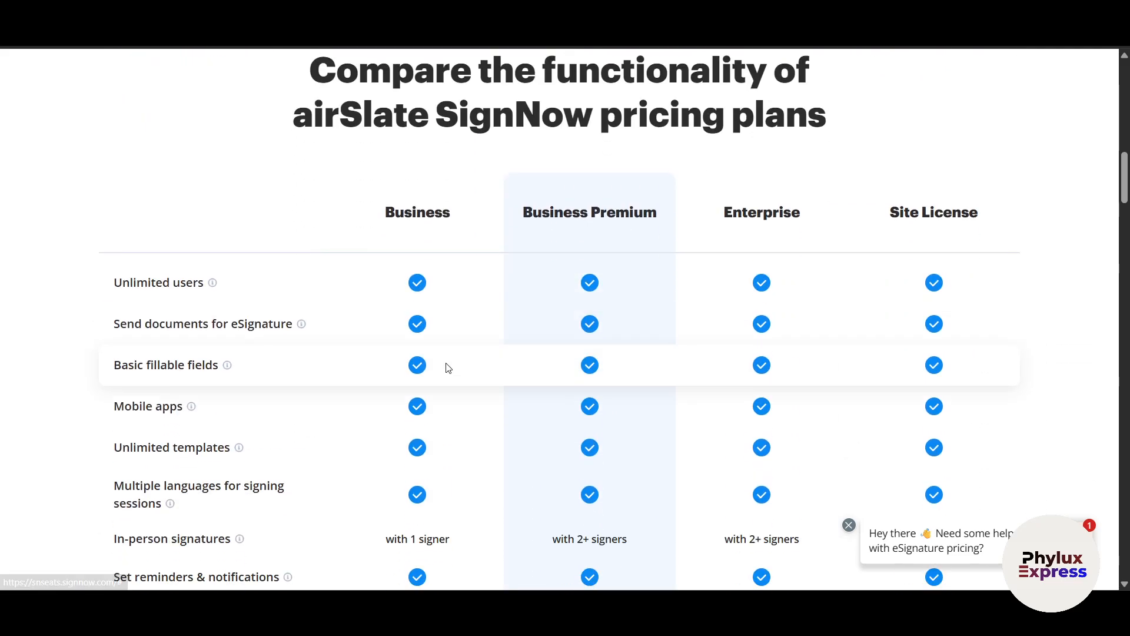
scroll(446, 366, down, 15)
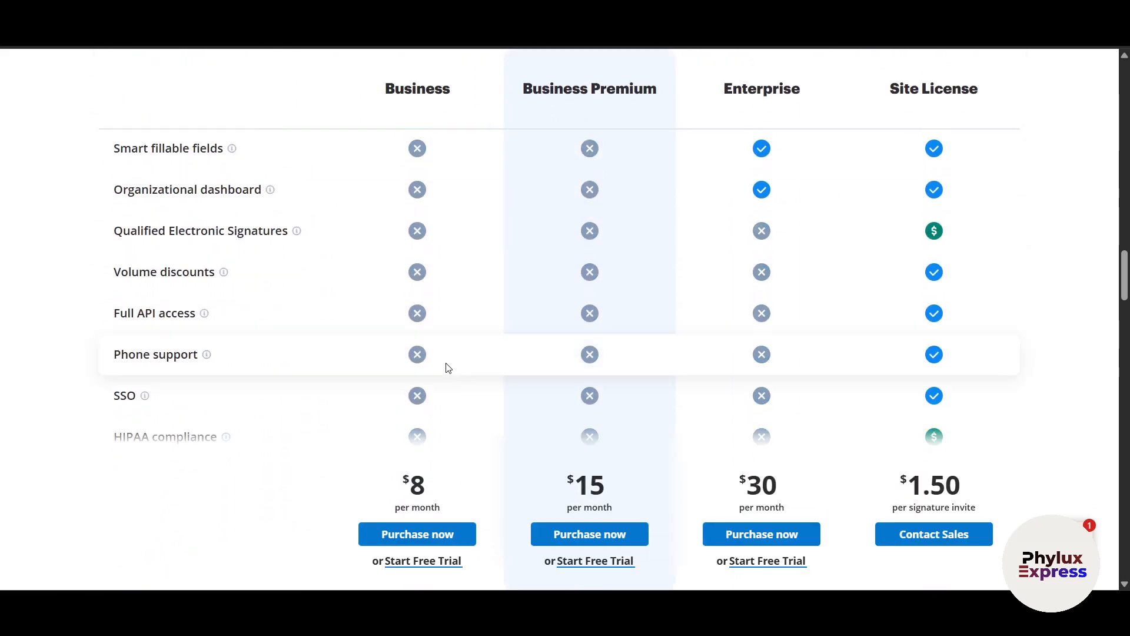
scroll(446, 367, up, 15)
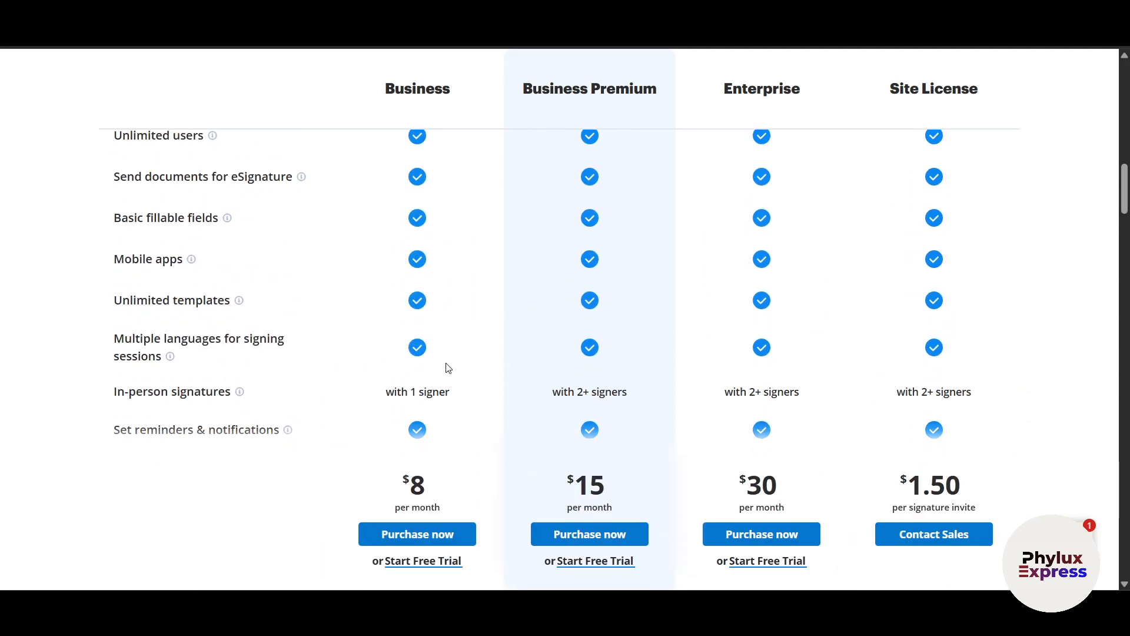
scroll(446, 367, up, 3)
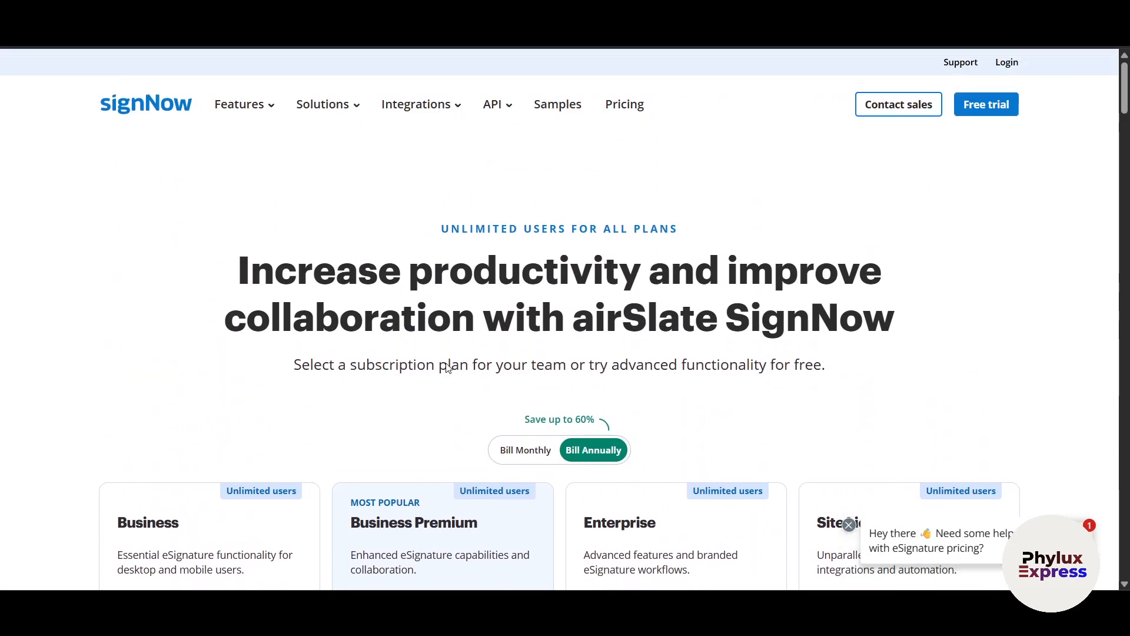
- Toggle between annual and monthly billing, ending on Bill Monthly prices
click(522, 456)
scroll(625, 459, down, 3)
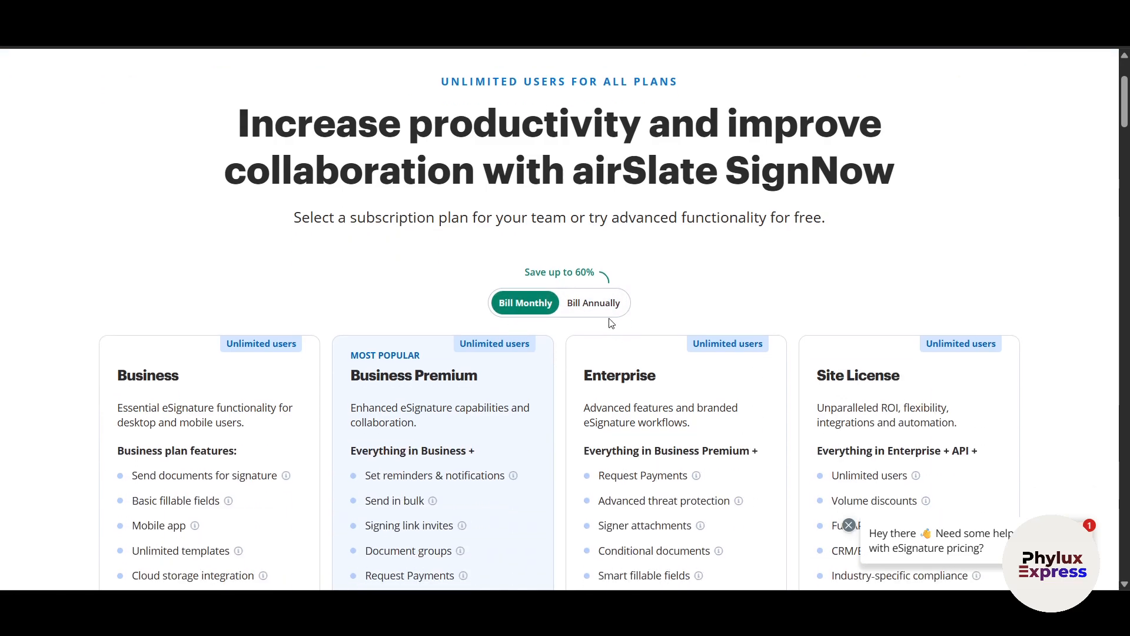
click(598, 310)
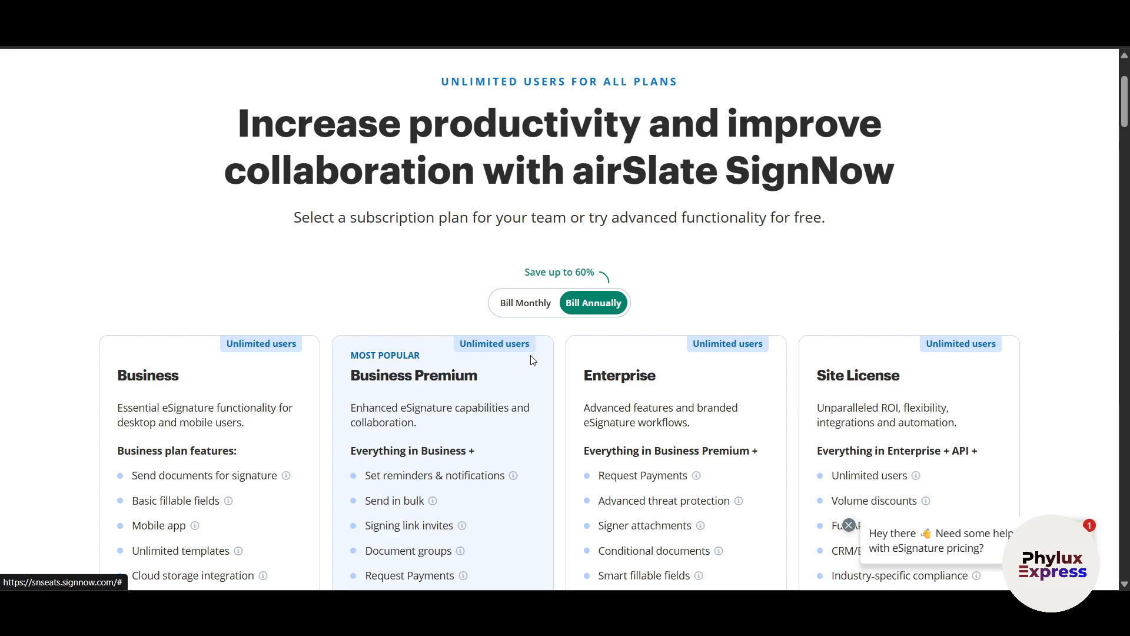
scroll(529, 376, down, 3)
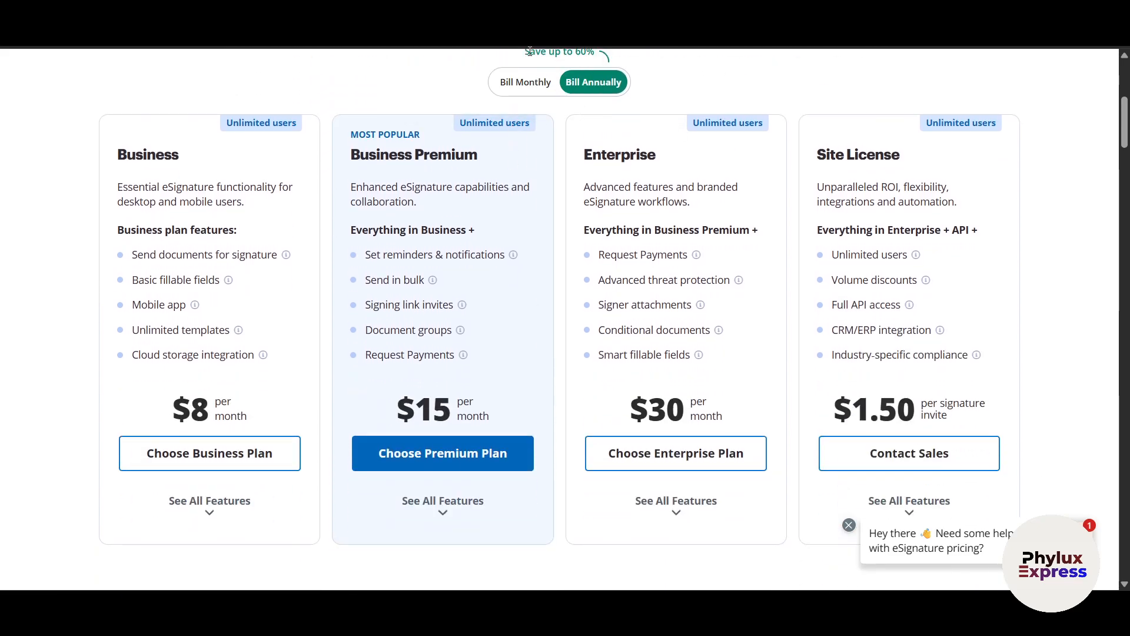
click(522, 82)
scroll(719, 405, up, 5)
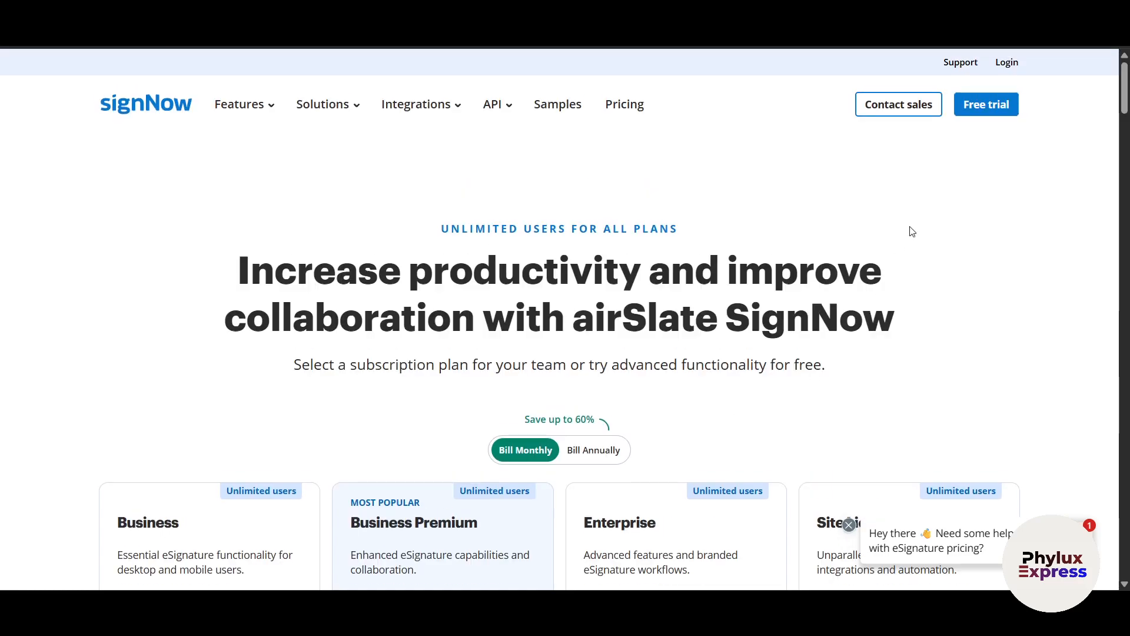
- Start a free trial by signing up with a Google account
click(983, 108)
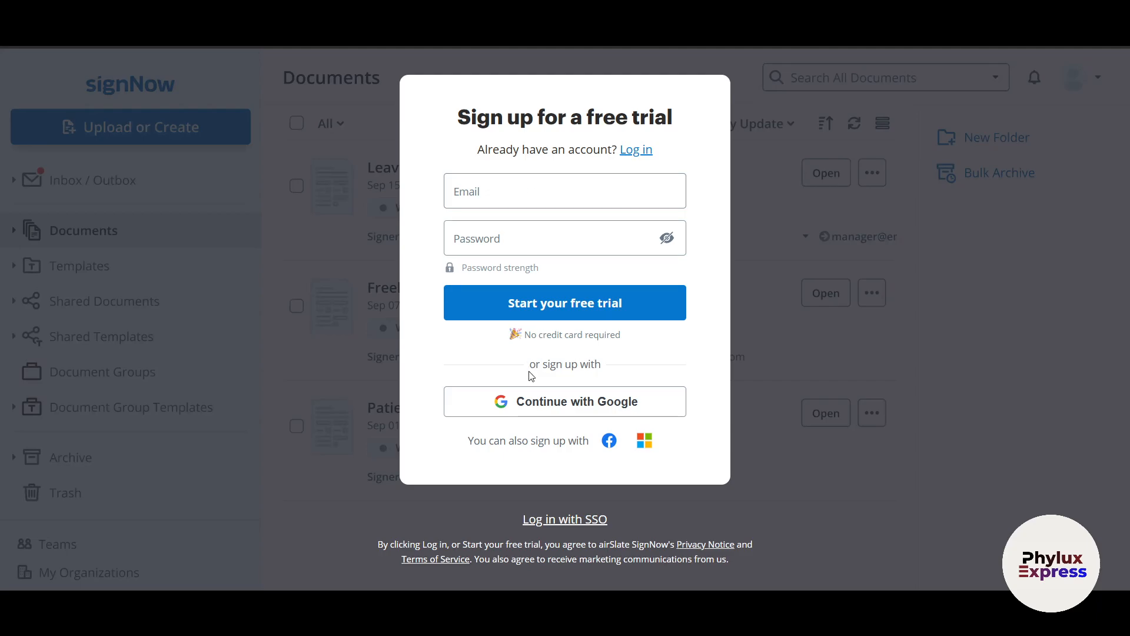
click(533, 405)
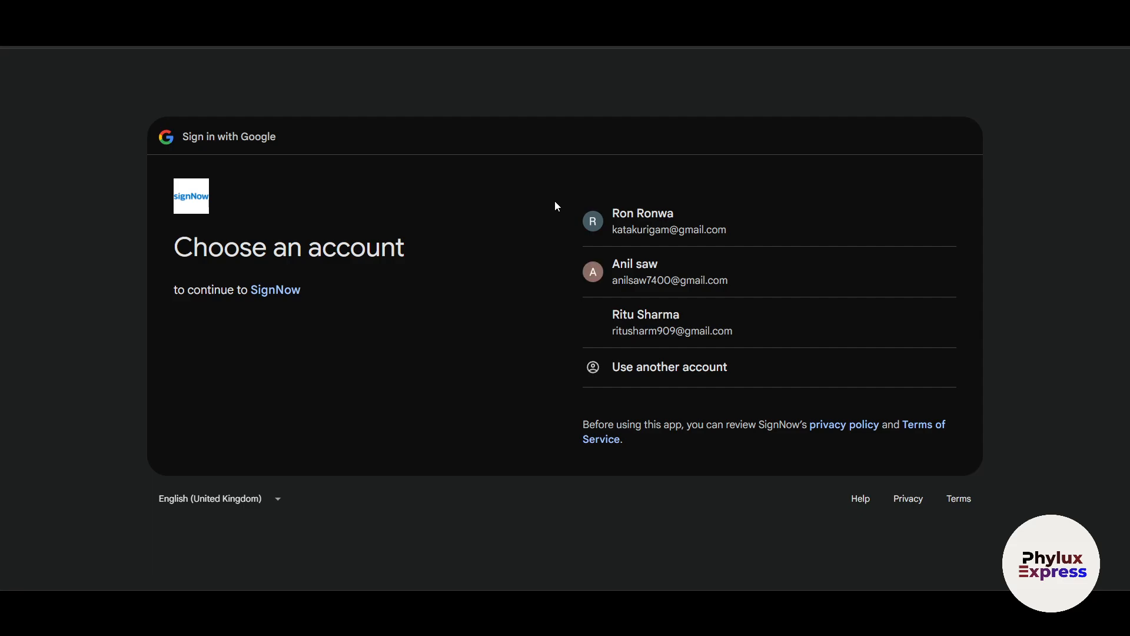
click(636, 276)
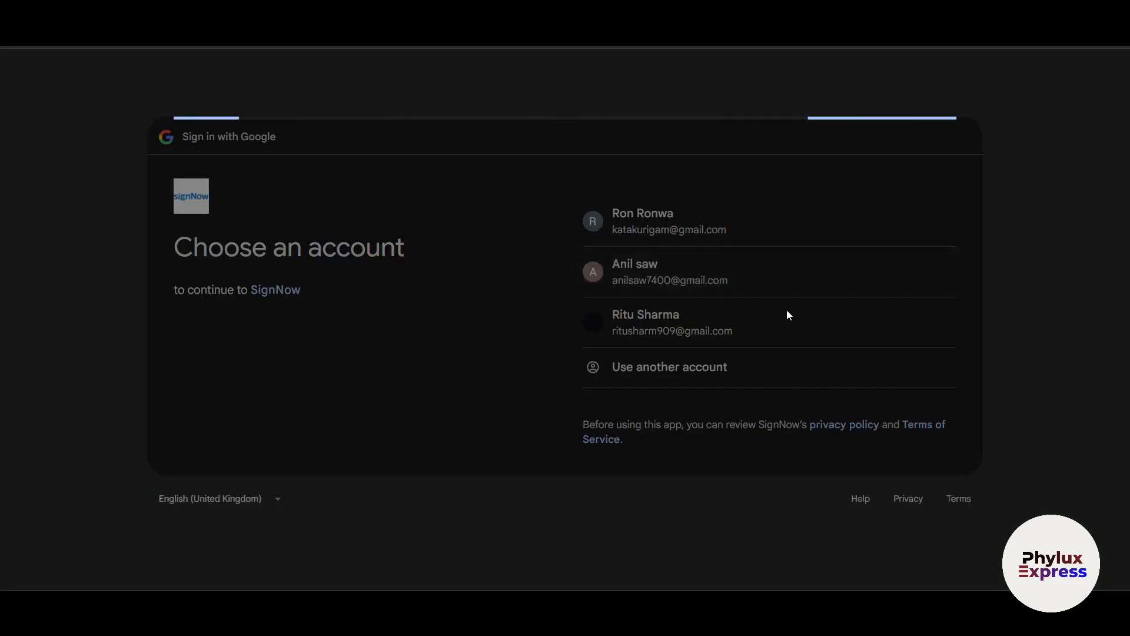
click(849, 395)
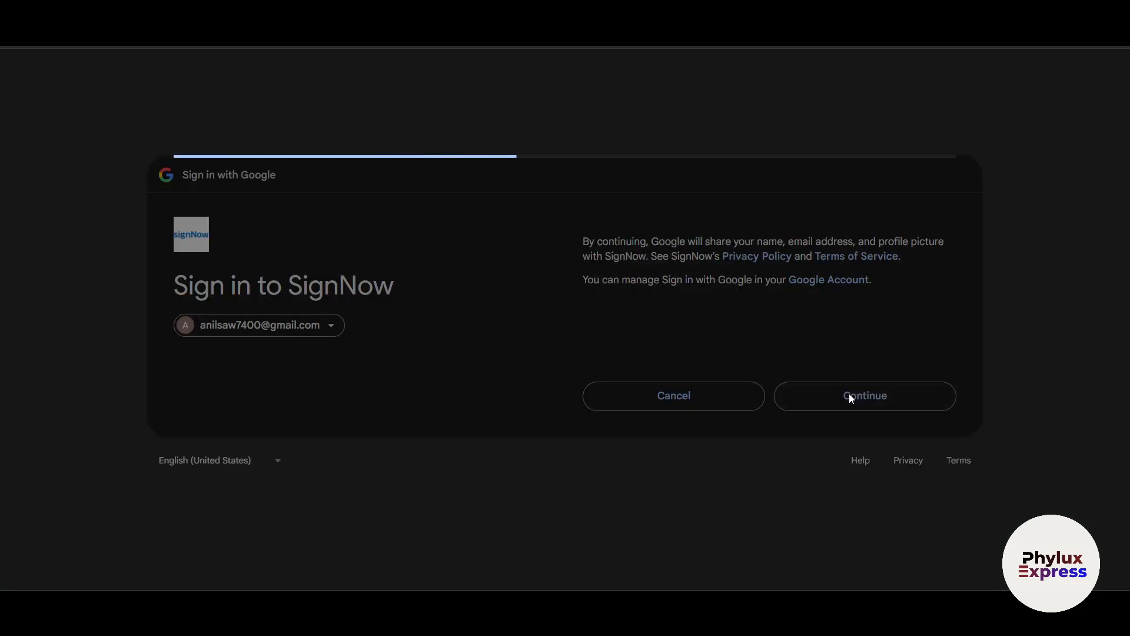
- Enter the user's first and last name to generate a signature and initials
text(Ron)
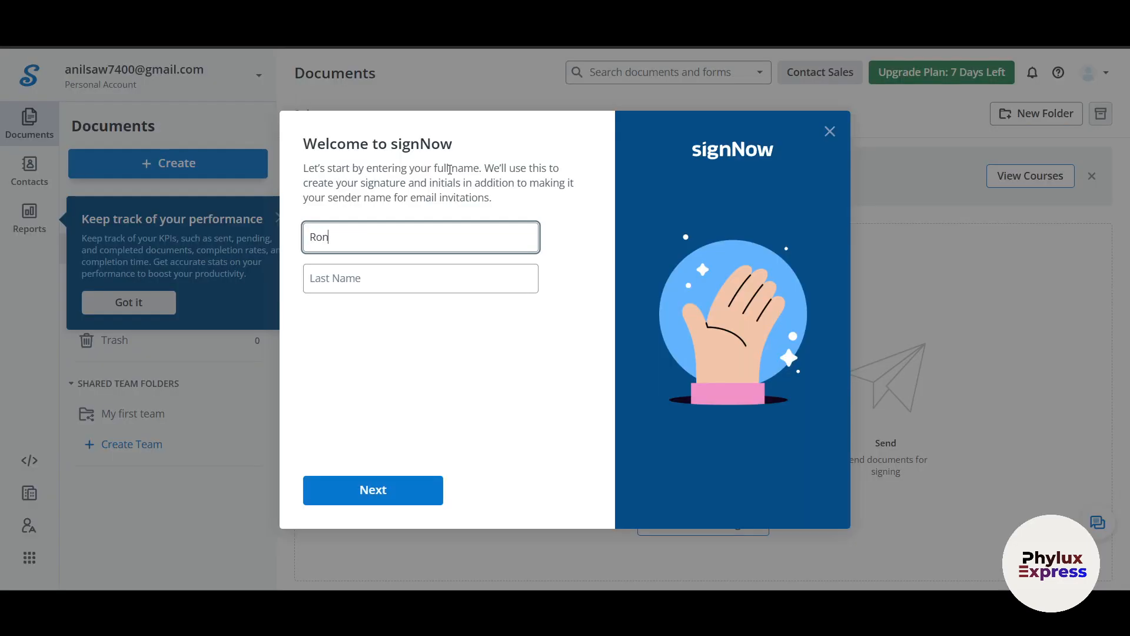
key(Tab)
text(R)
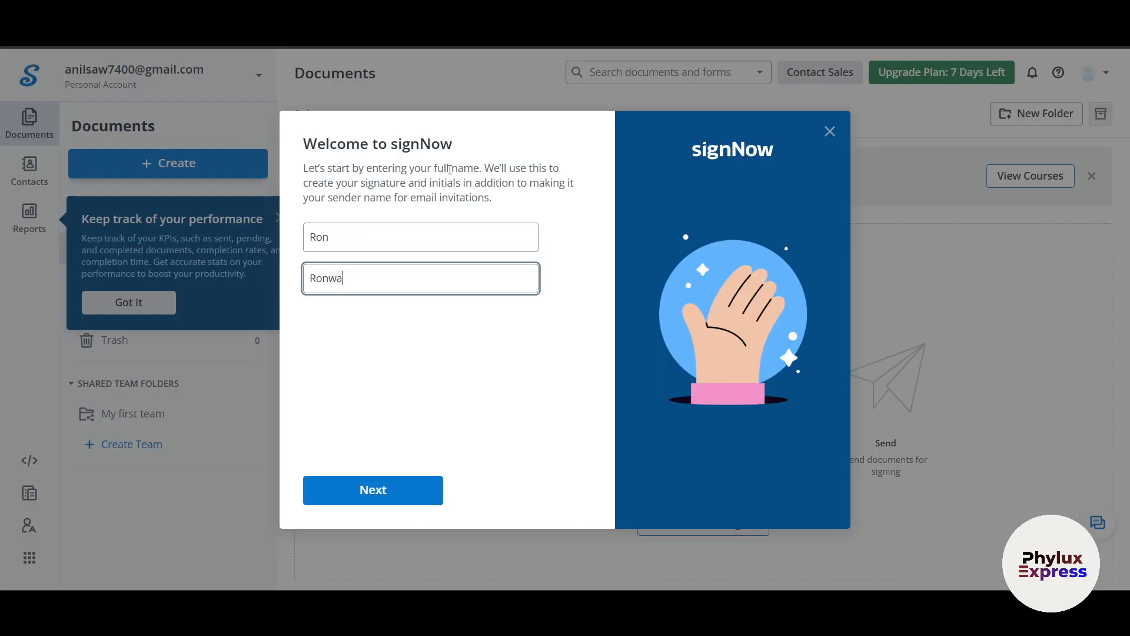
click(348, 491)
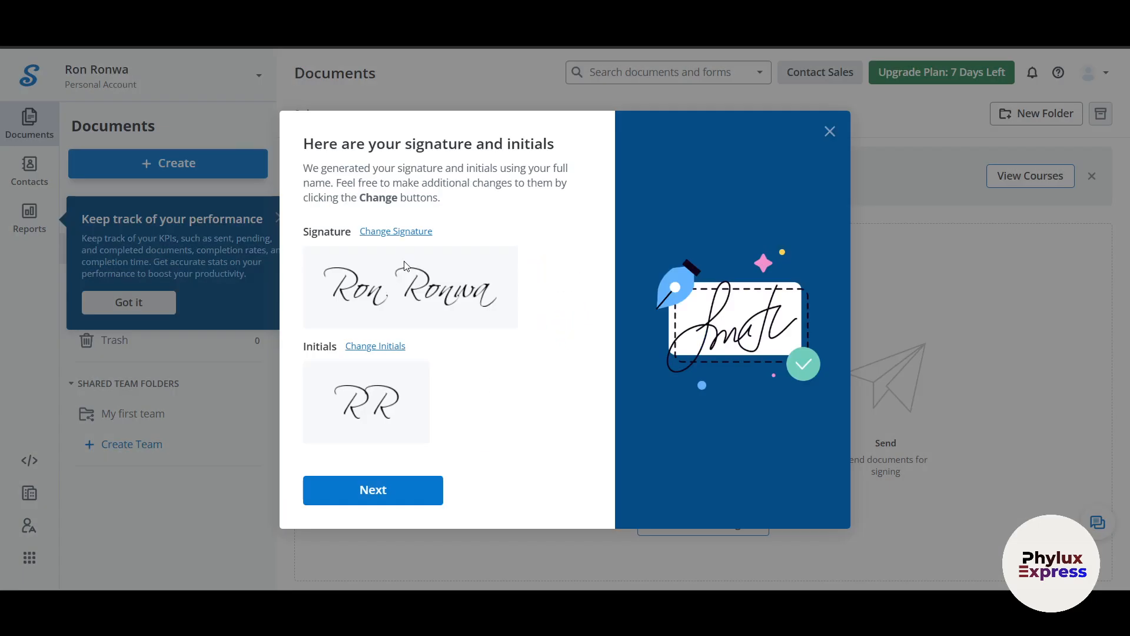
- Try a drawn signature, discard it to keep the typed one, and continue
click(397, 234)
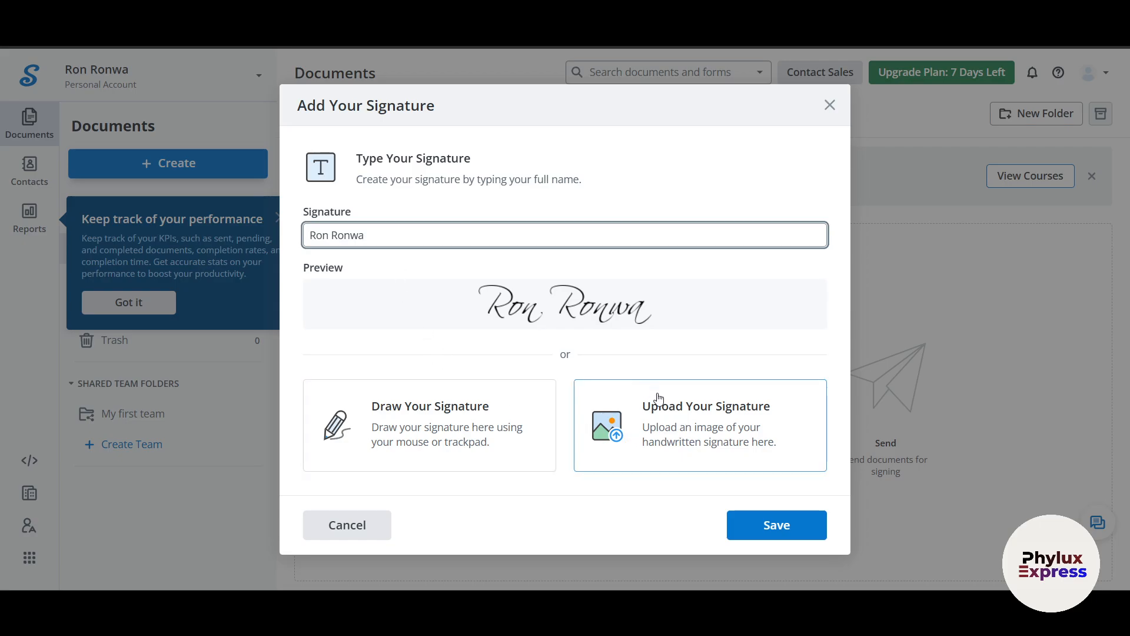
click(434, 433)
mouse_move(370, 362)
mouse_down()
mouse_move(378, 323)
mouse_move(457, 326)
mouse_move(442, 304)
mouse_move(504, 335)
mouse_move(510, 383)
mouse_move(535, 410)
mouse_up()
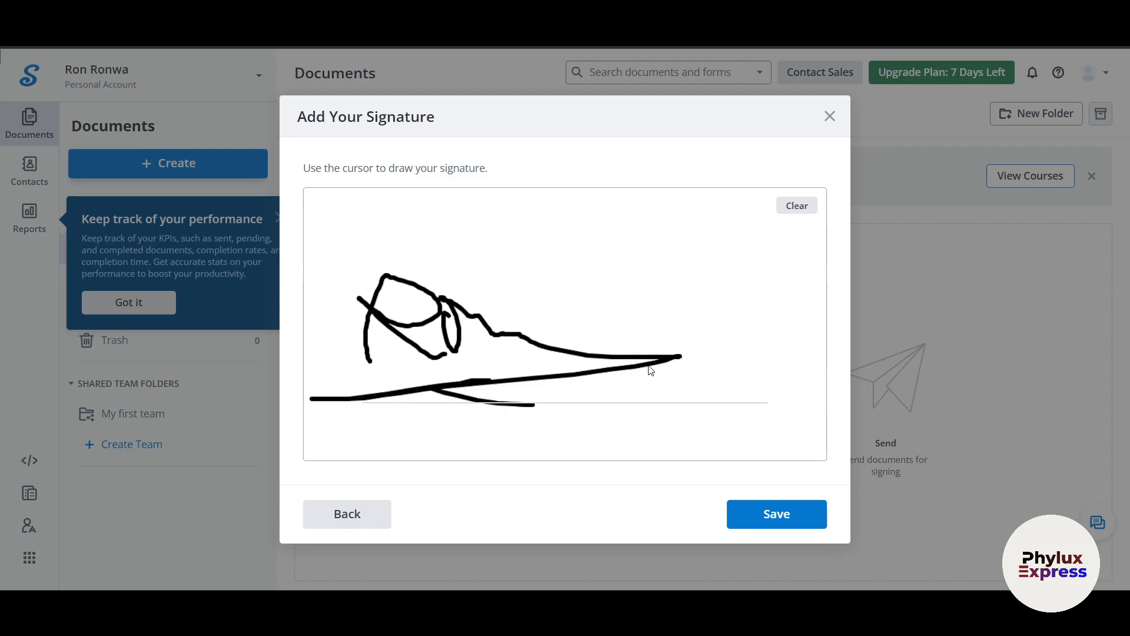
click(365, 512)
click(363, 524)
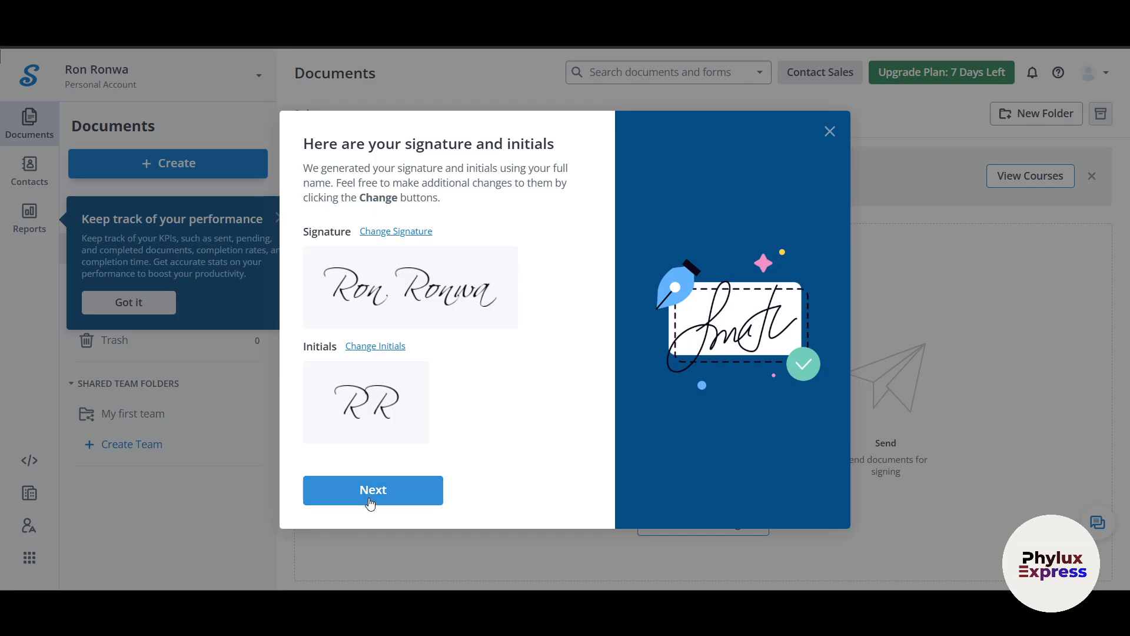
click(370, 500)
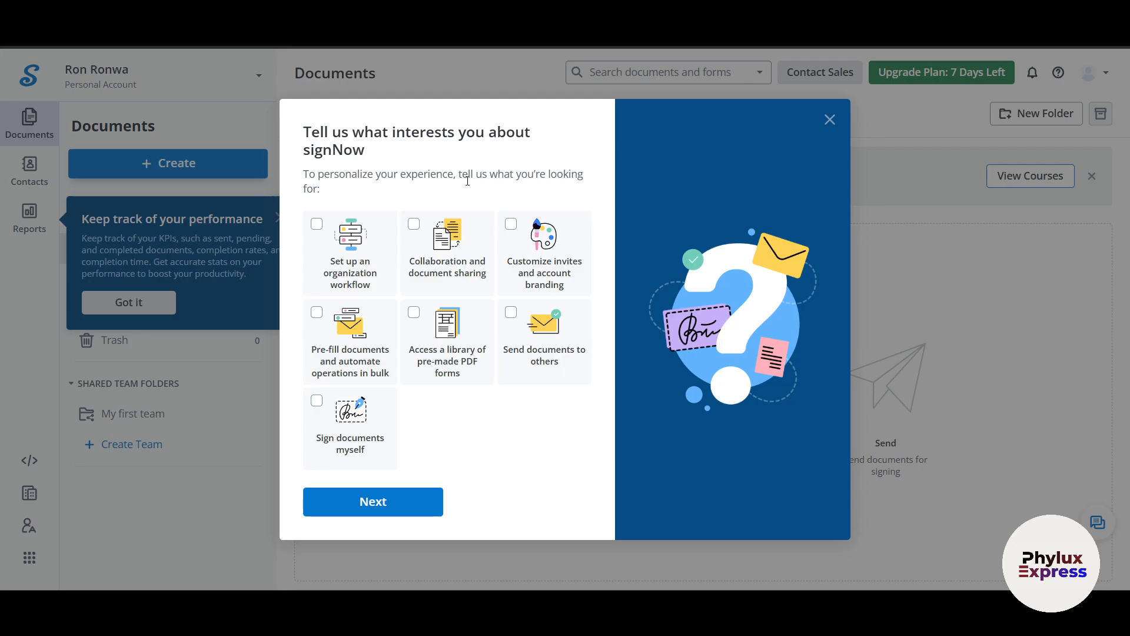
- Select interests in organization workflows and signing documents yourself, then continue
click(333, 247)
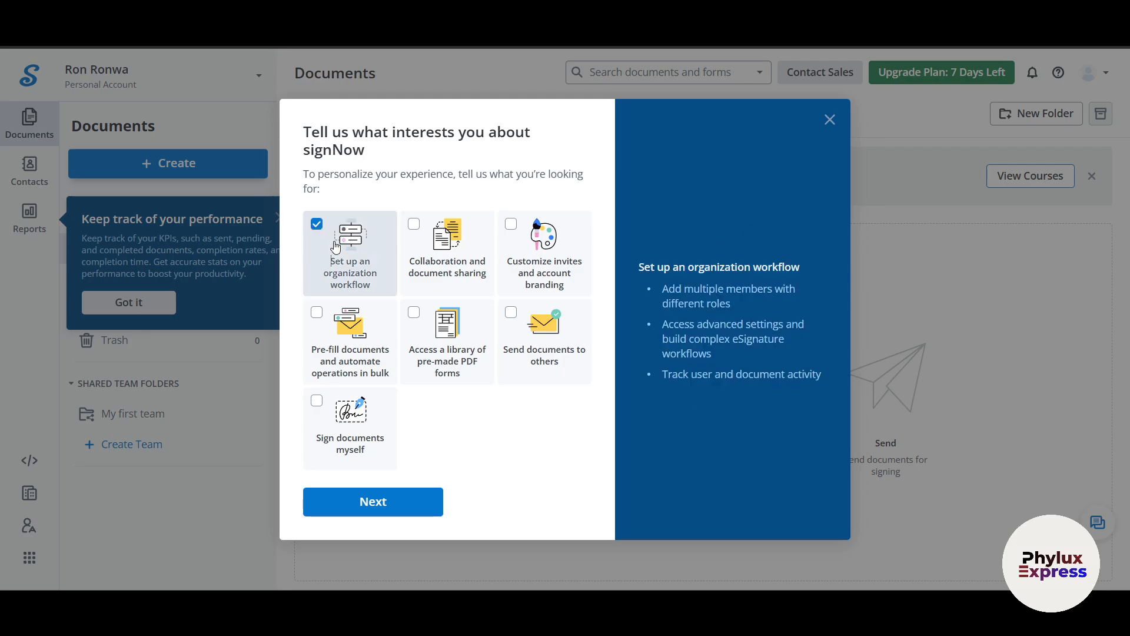
click(360, 467)
click(373, 501)
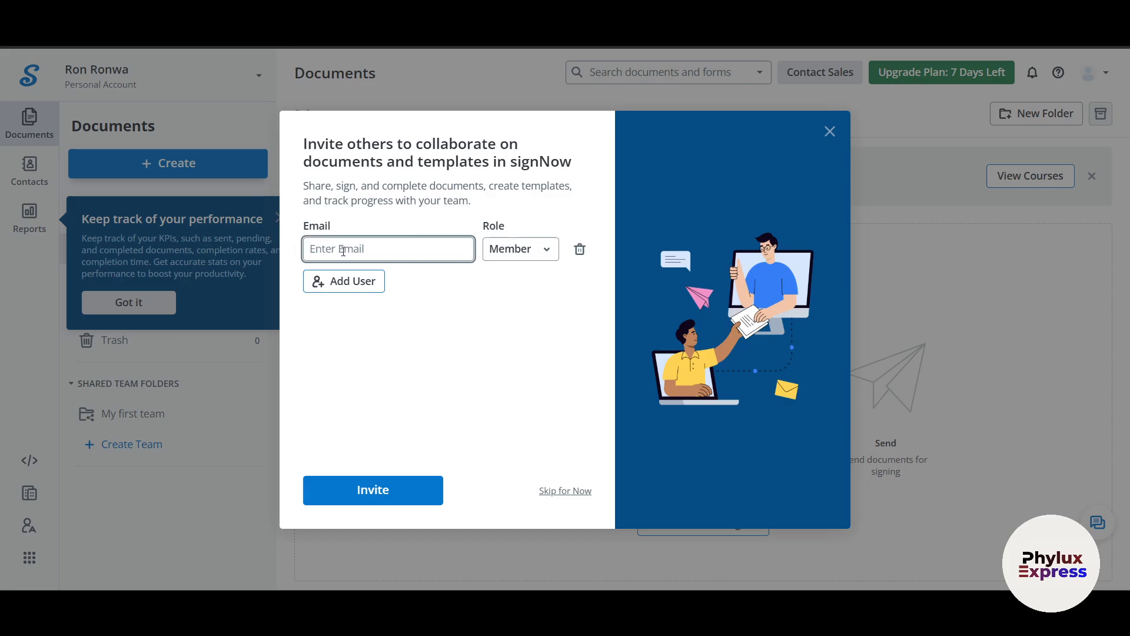
- Leave the invitee role as Member and skip inviting team collaborators
click(538, 259)
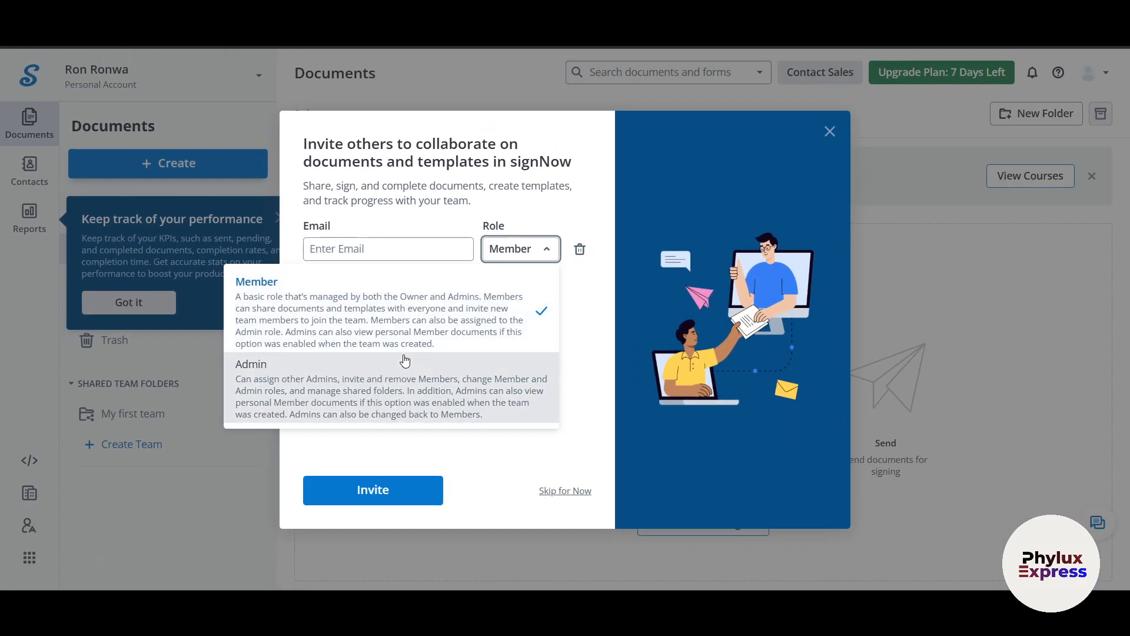
click(580, 310)
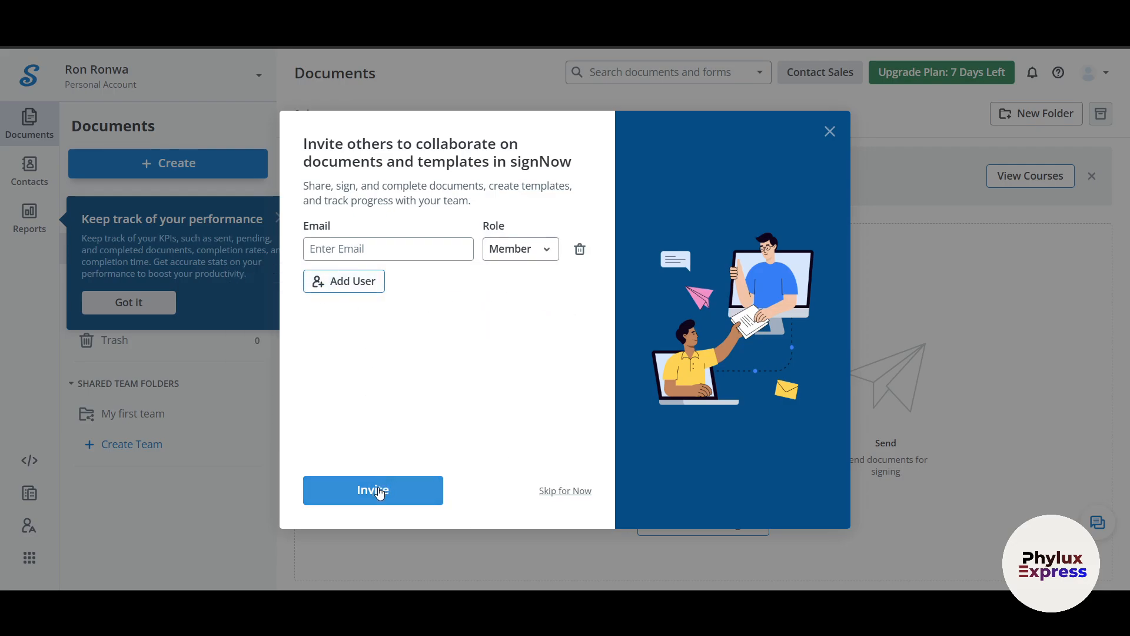
click(564, 492)
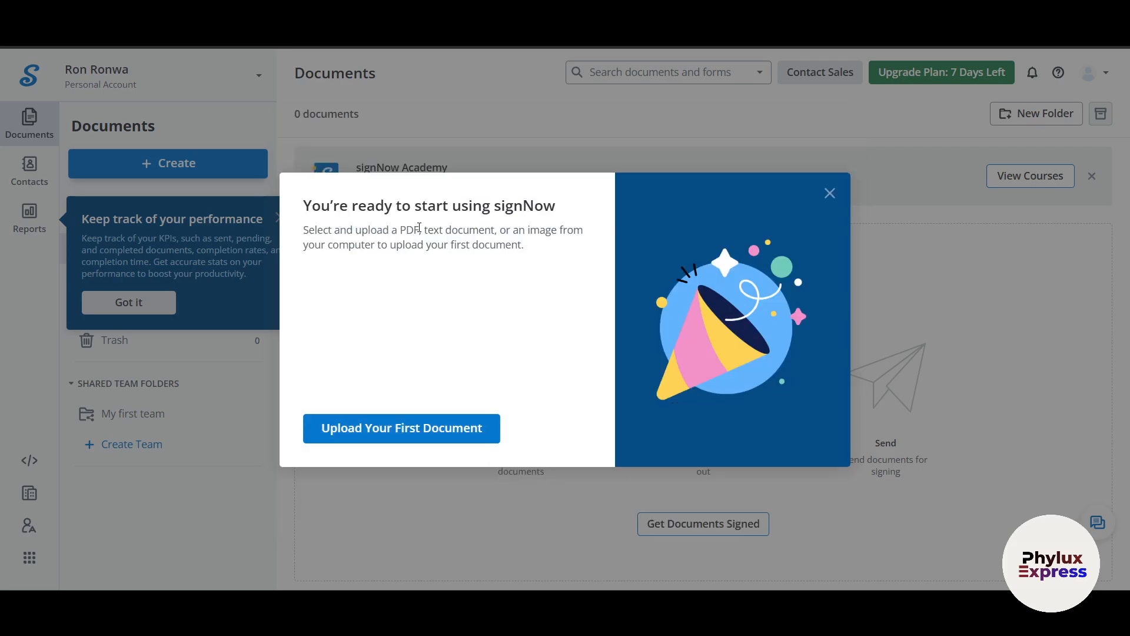
- Dismiss the welcome message and tips, then visit the Contacts, Reports and API sections
click(830, 193)
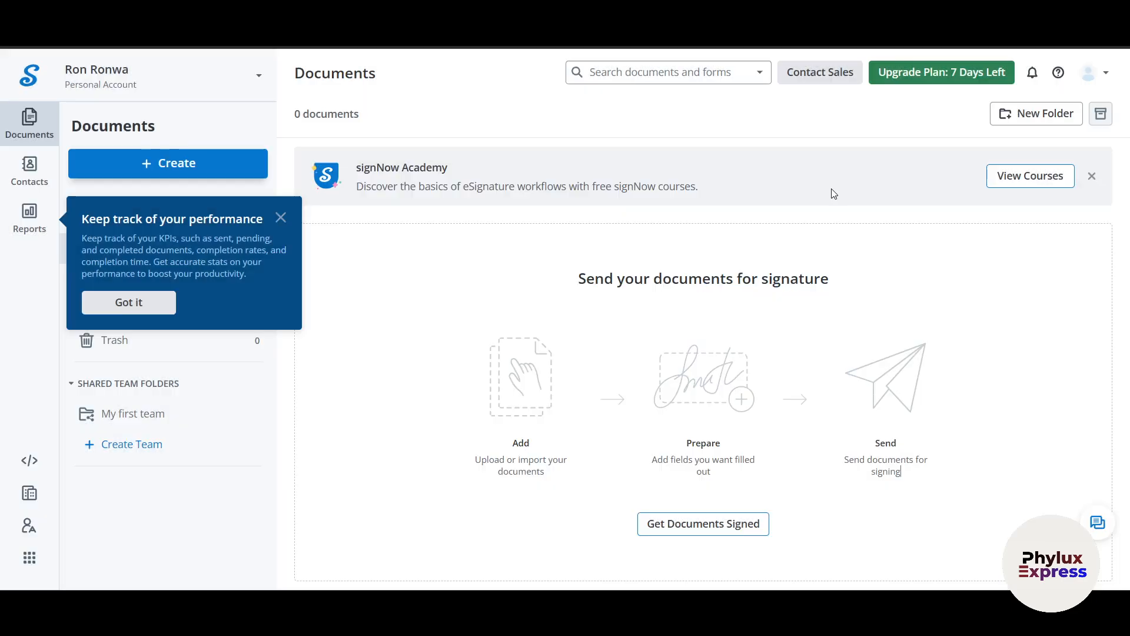
click(280, 218)
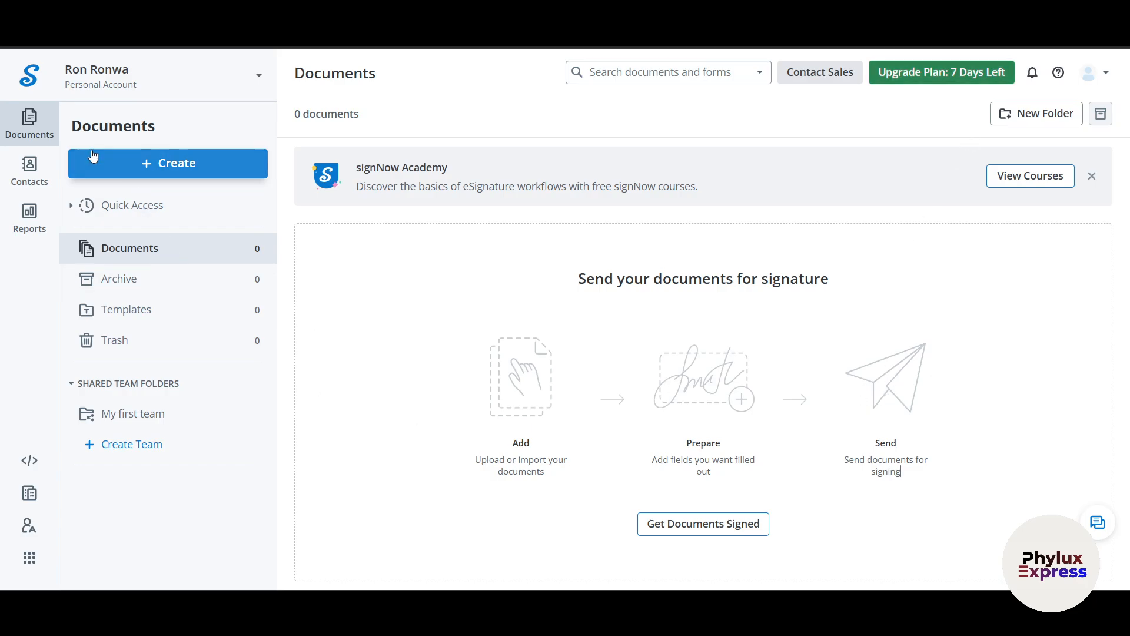
click(22, 182)
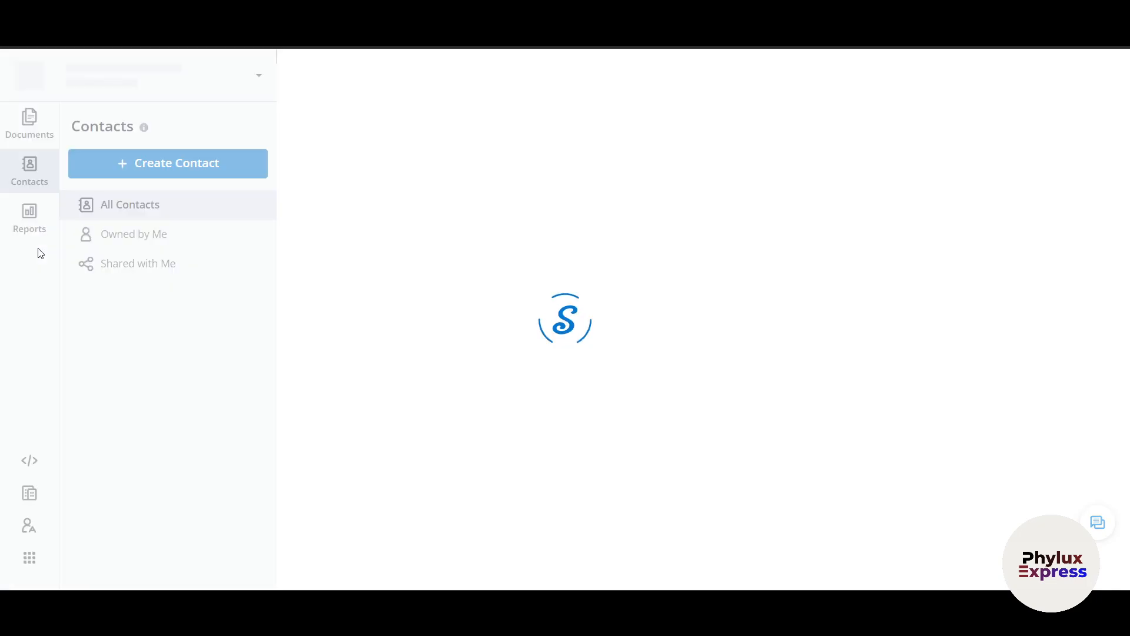
click(34, 222)
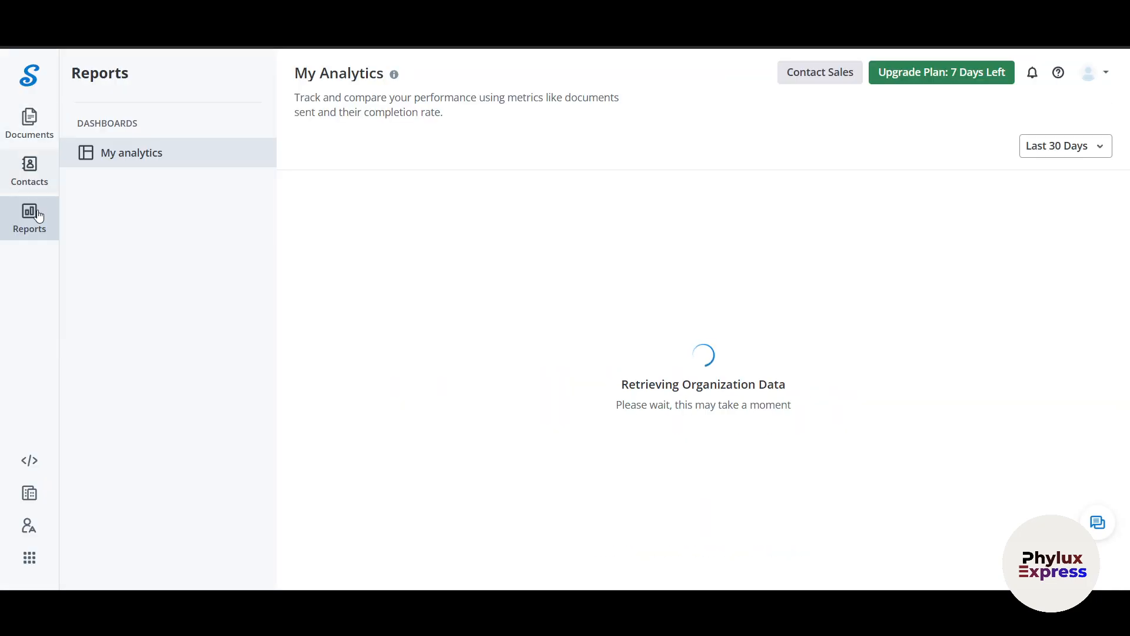
click(121, 300)
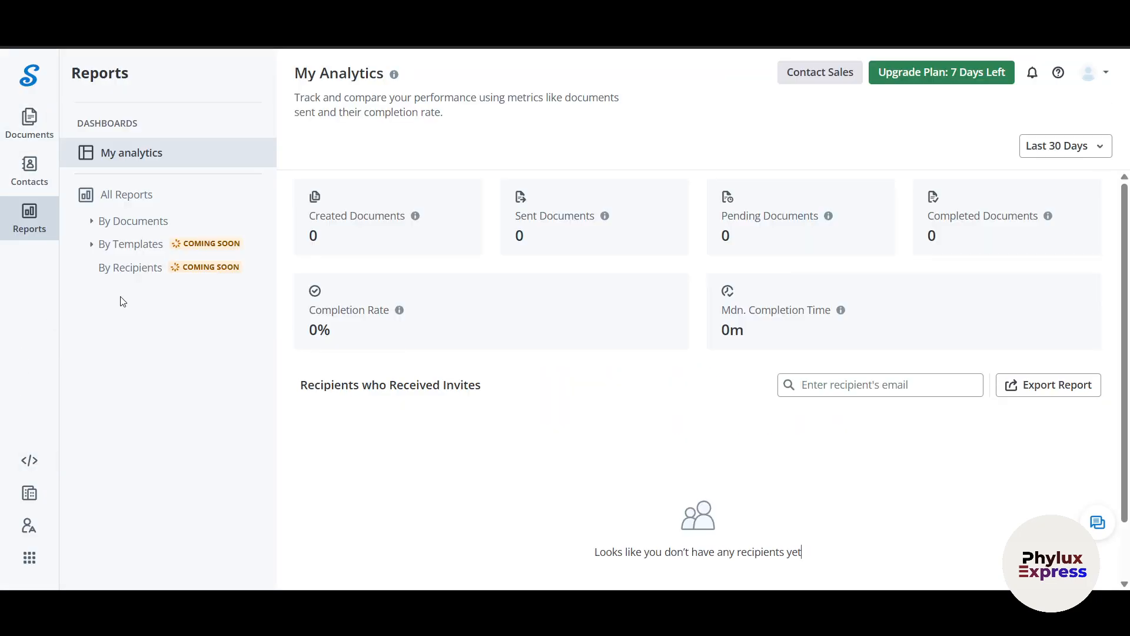
click(34, 464)
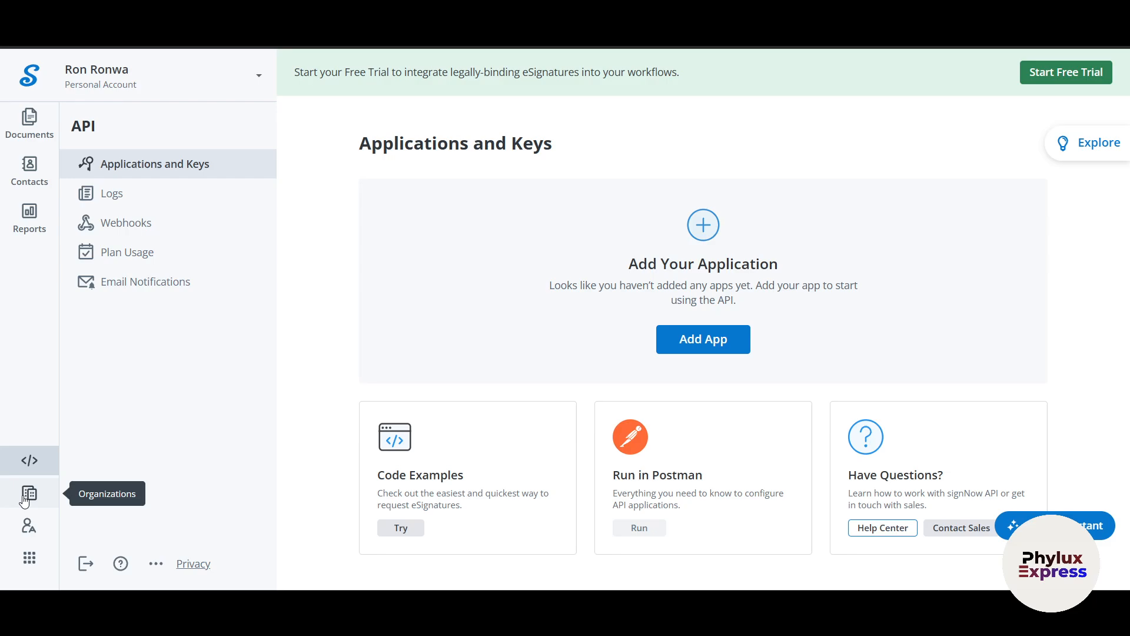
- Browse the My Organizations page and open the admin console
click(30, 495)
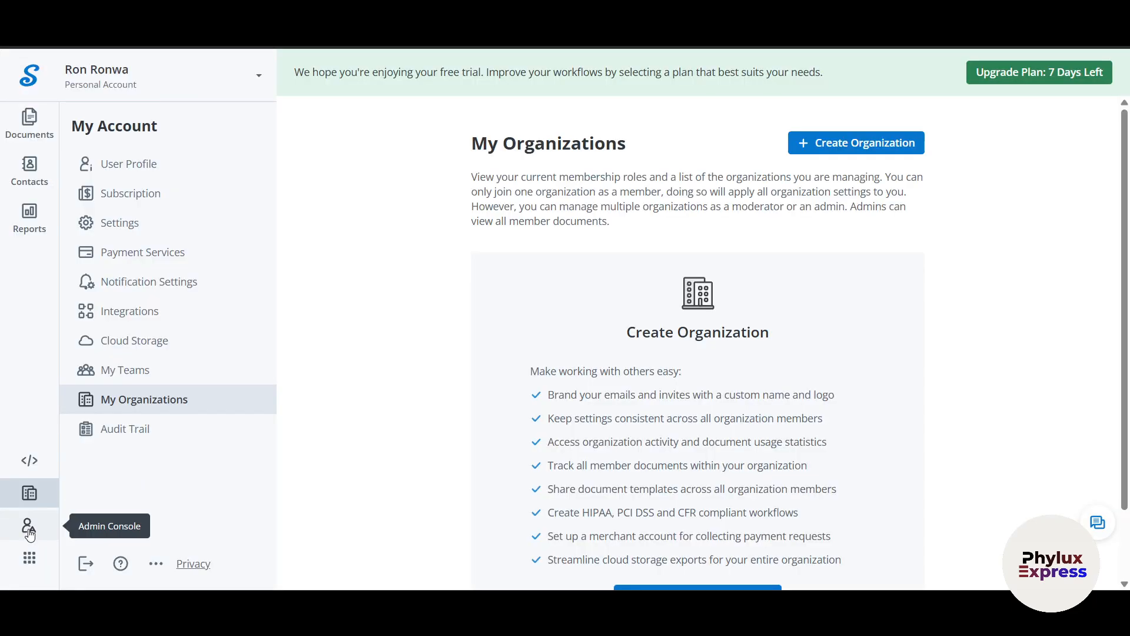
scroll(281, 512, down, 2)
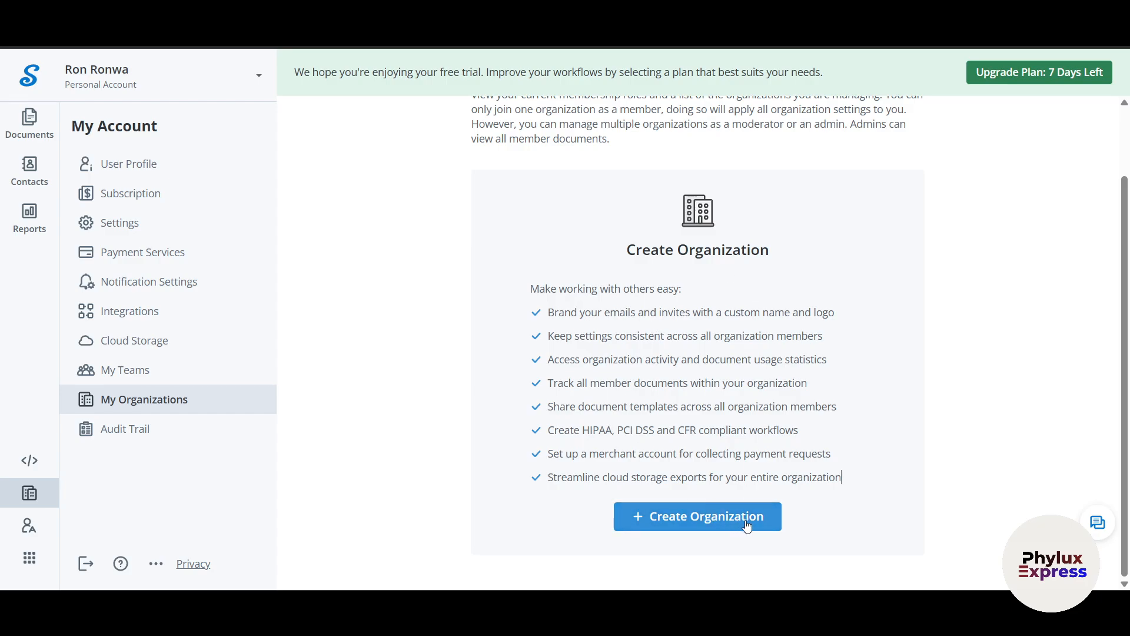
scroll(957, 482, up, 2)
scroll(957, 482, down, 2)
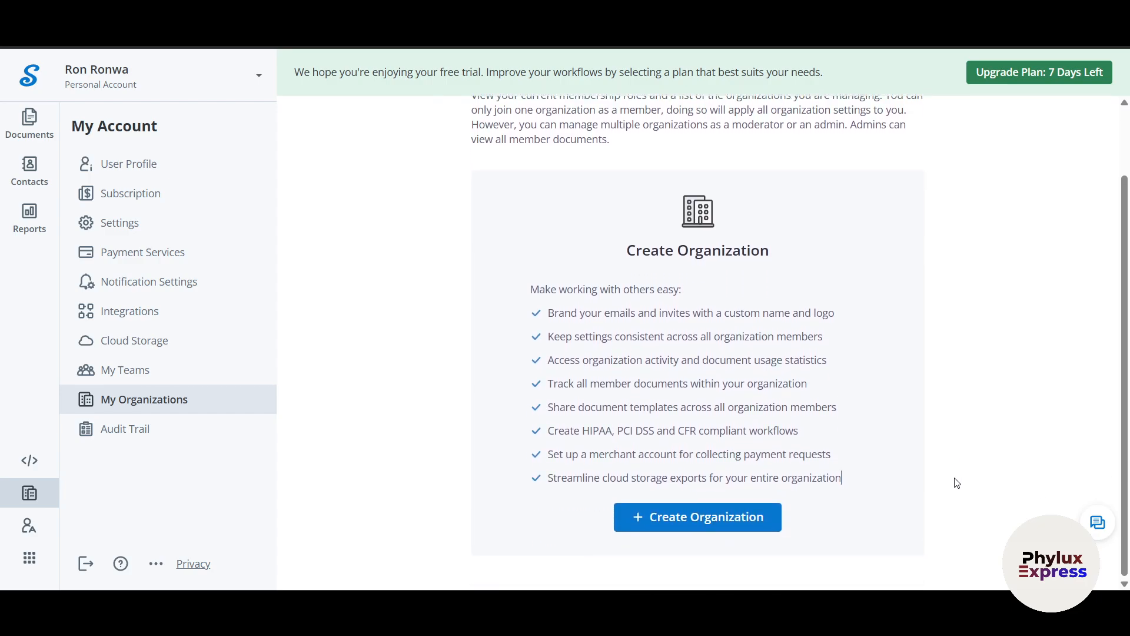
scroll(914, 490, up, 2)
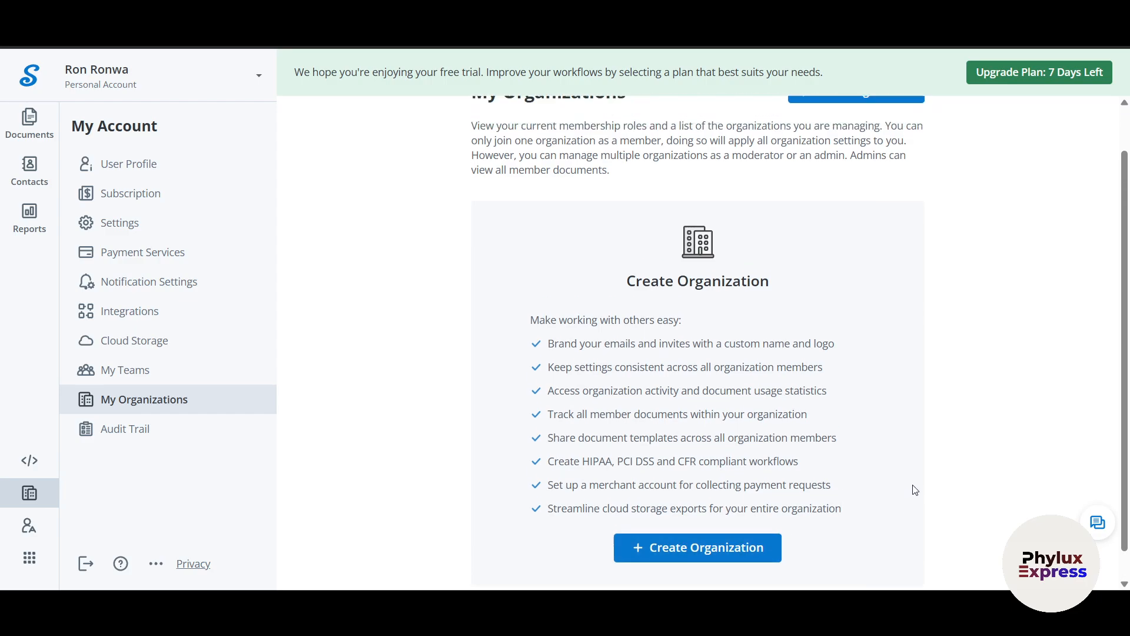
scroll(644, 324, down, 2)
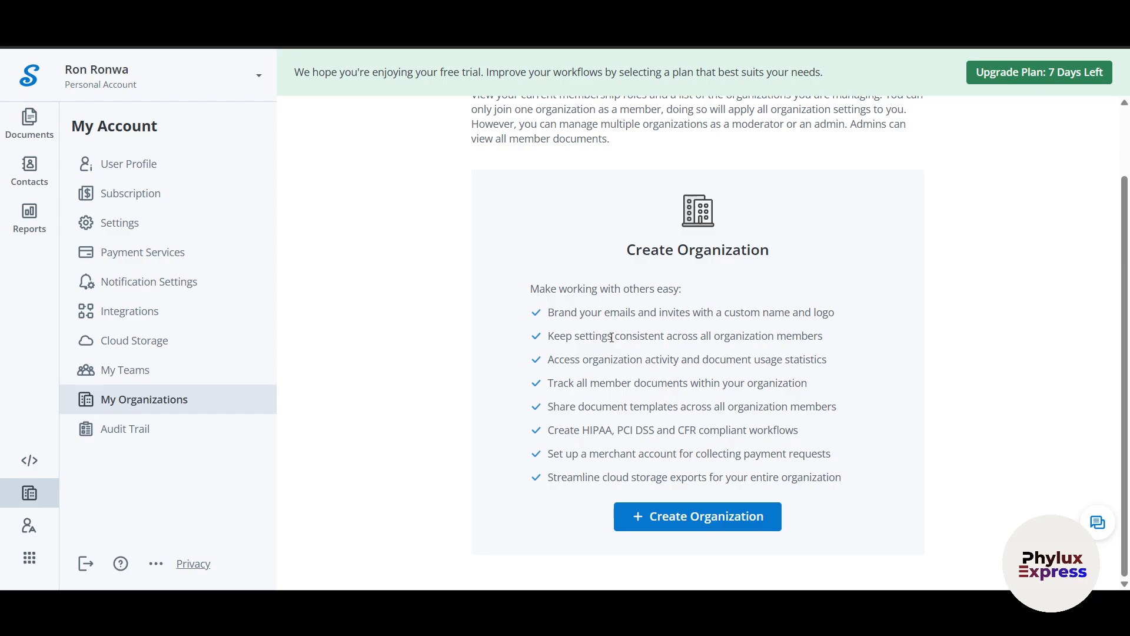
click(27, 525)
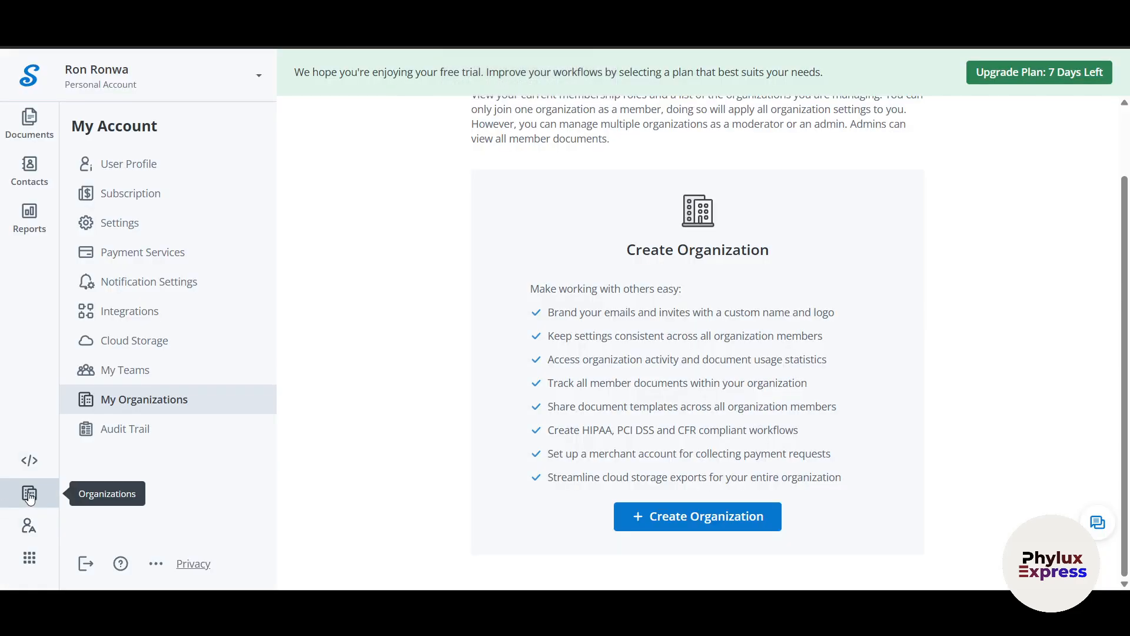
- Browse the Integrations catalogue of CRM/ERP systems, Office Tools and file storages
click(29, 564)
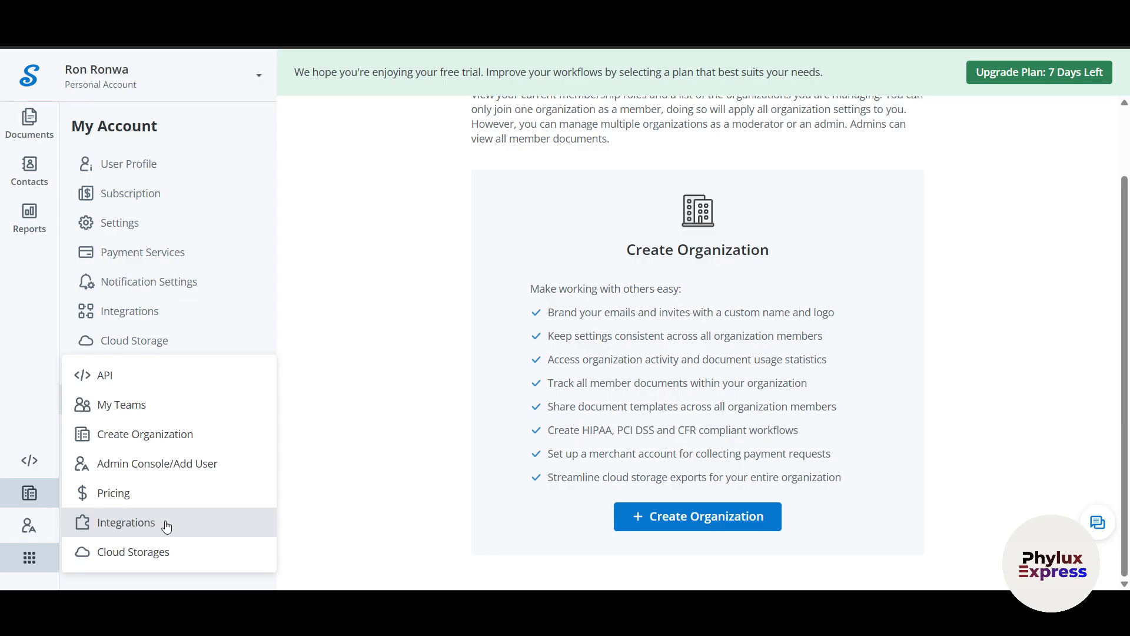
click(166, 525)
scroll(365, 491, down, 3)
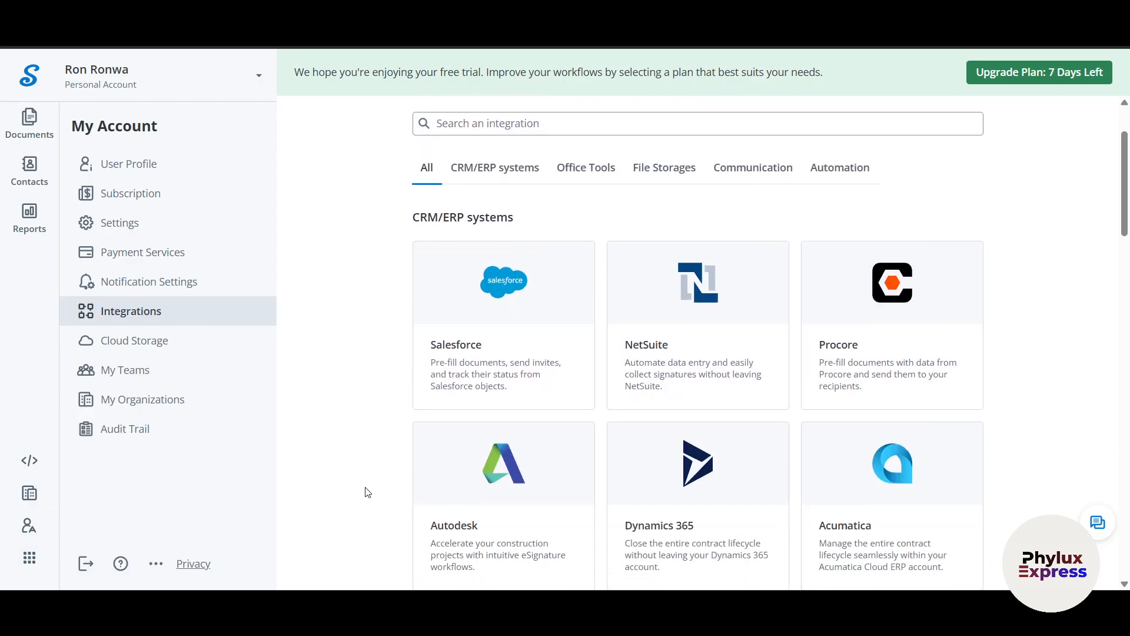
scroll(366, 492, down, 1)
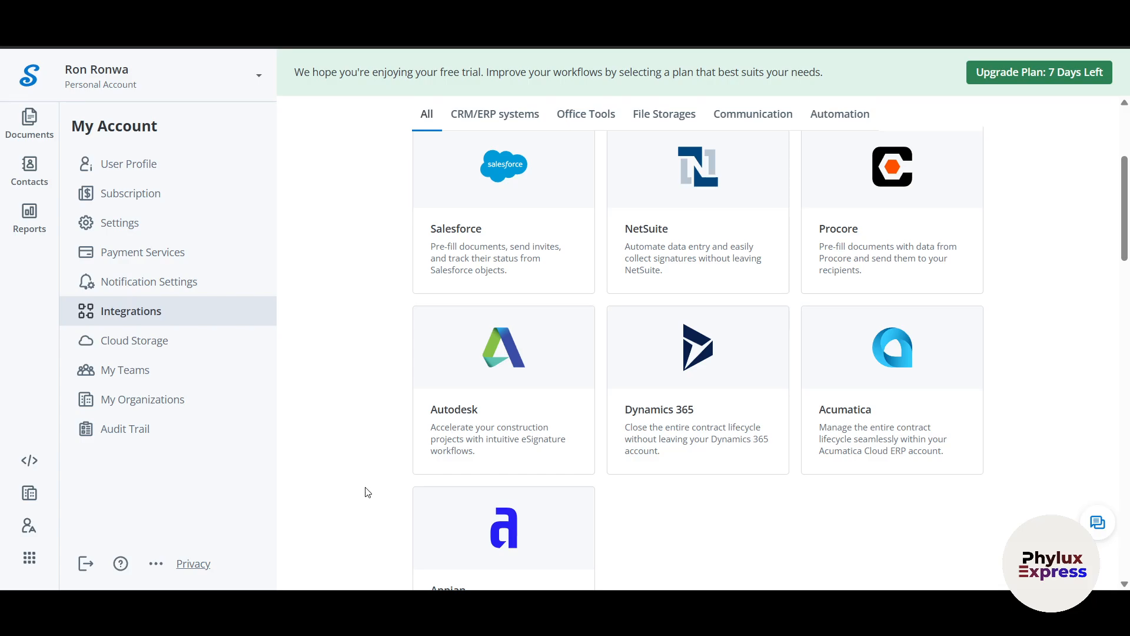
scroll(366, 492, up, 1)
mouse_move(462, 353)
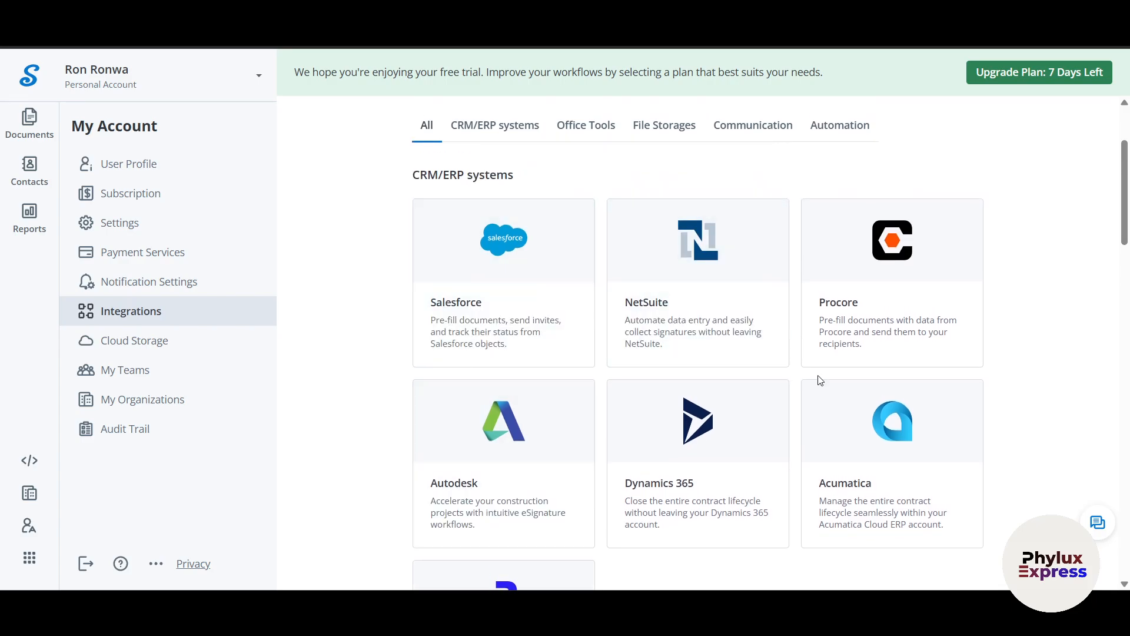
scroll(1040, 465, down, 10)
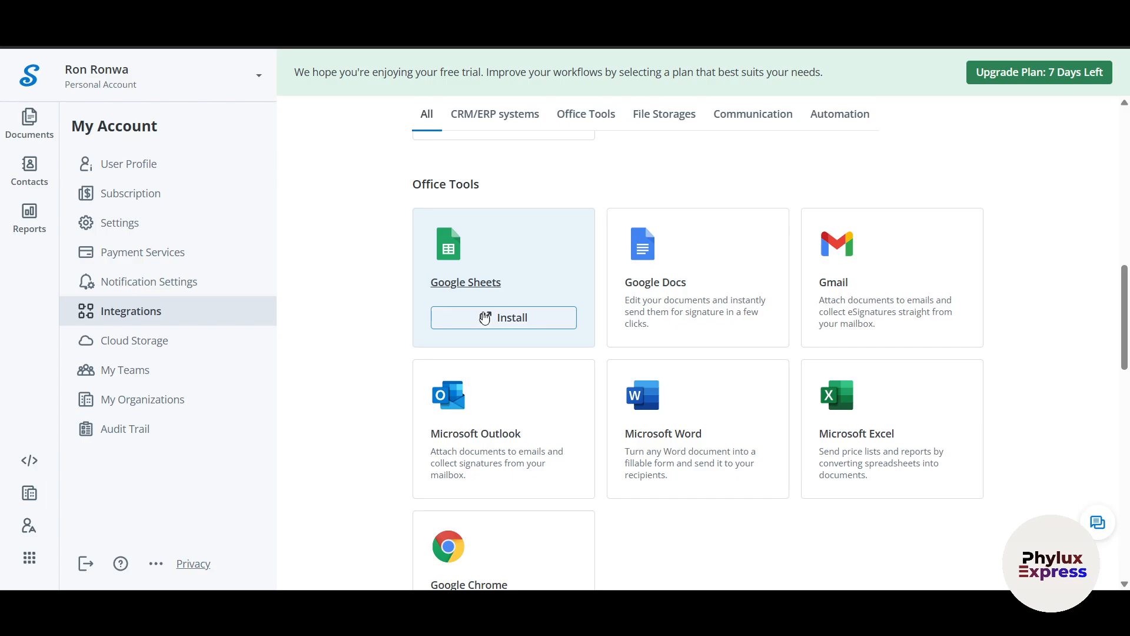
mouse_move(908, 343)
scroll(991, 474, down, 4)
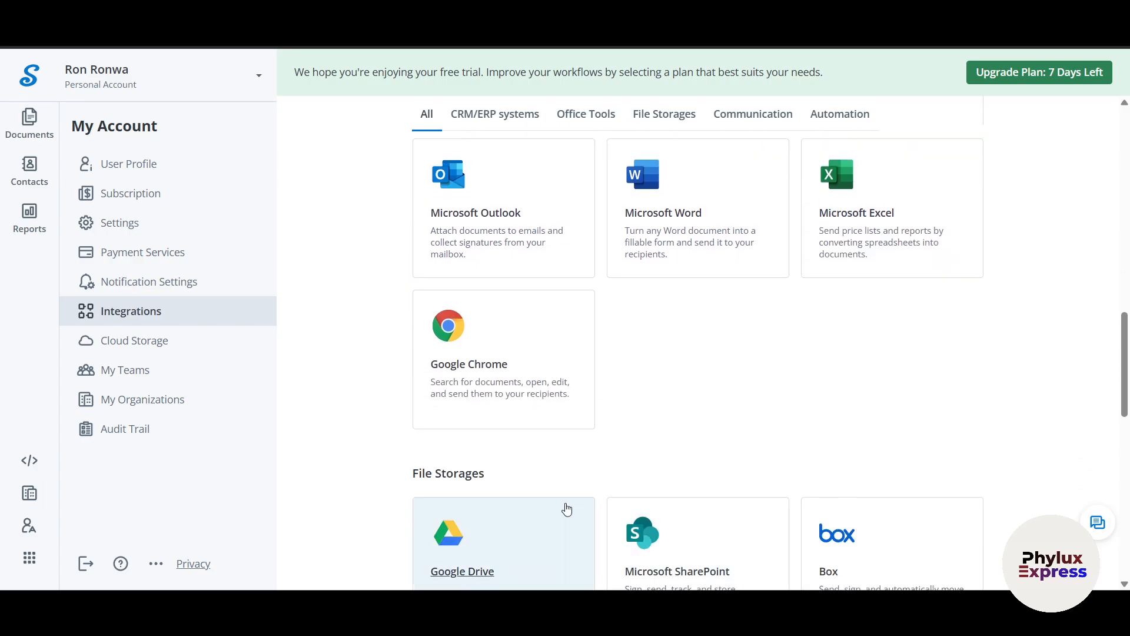
scroll(500, 494, down, 5)
mouse_move(500, 493)
scroll(300, 492, up, 5)
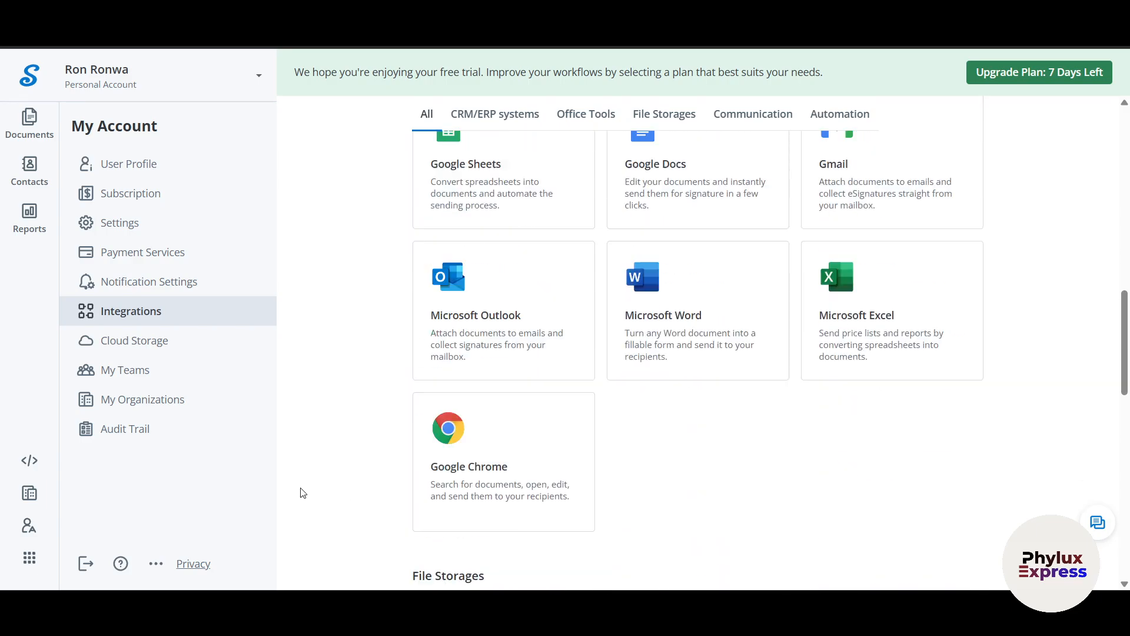
- Return to Documents and reopen the Create menu, backing out of template creation
click(28, 117)
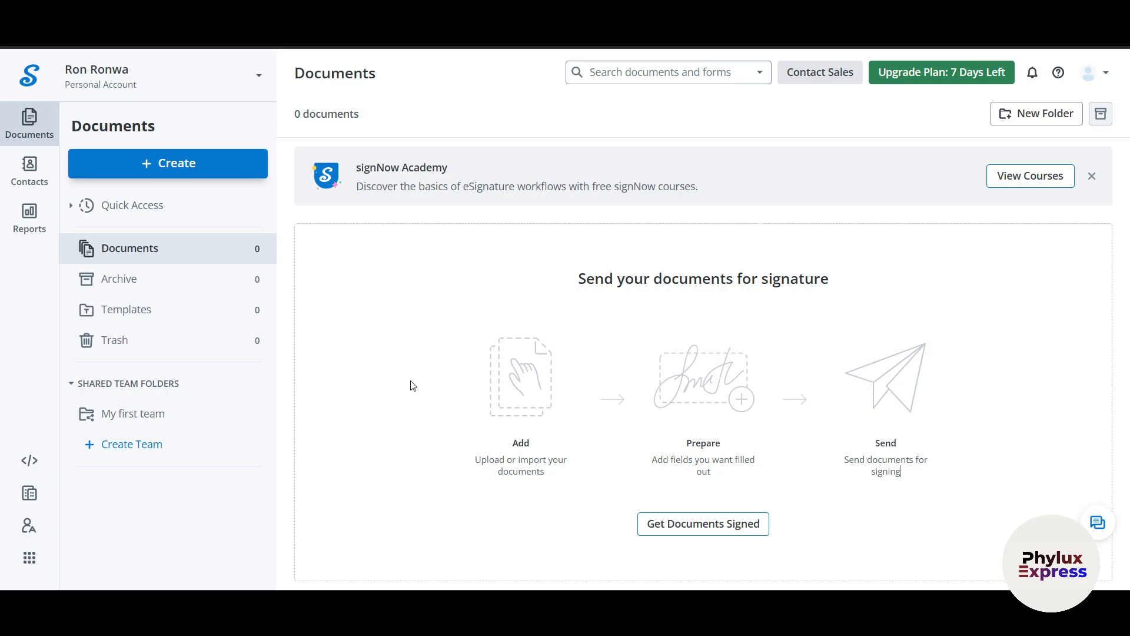
click(159, 170)
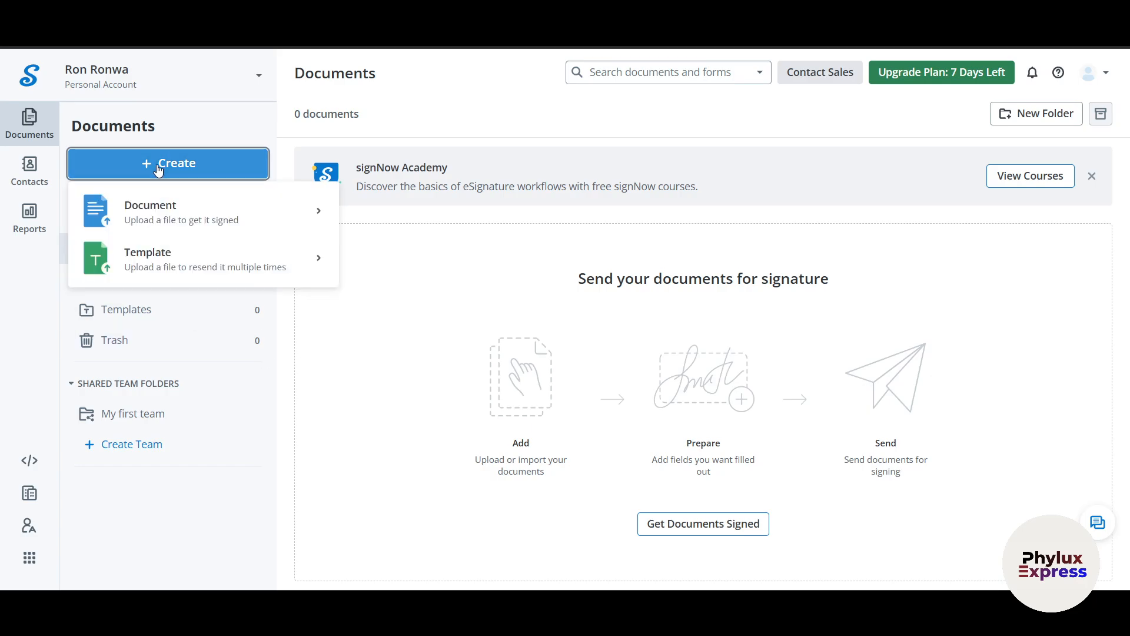
mouse_move(180, 200)
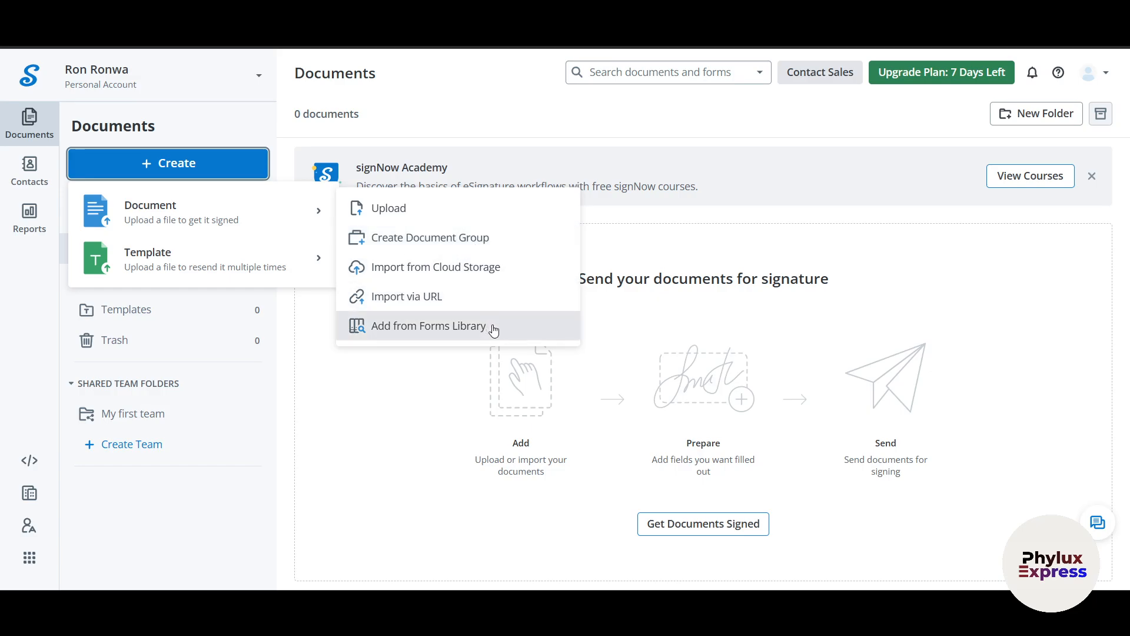
click(196, 263)
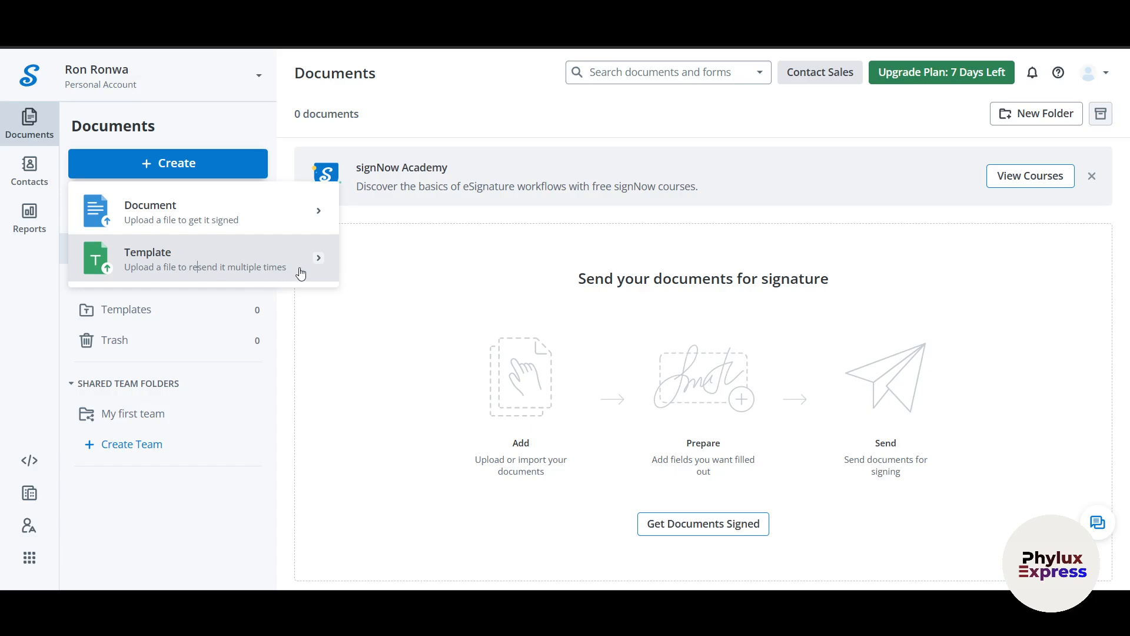
click(173, 162)
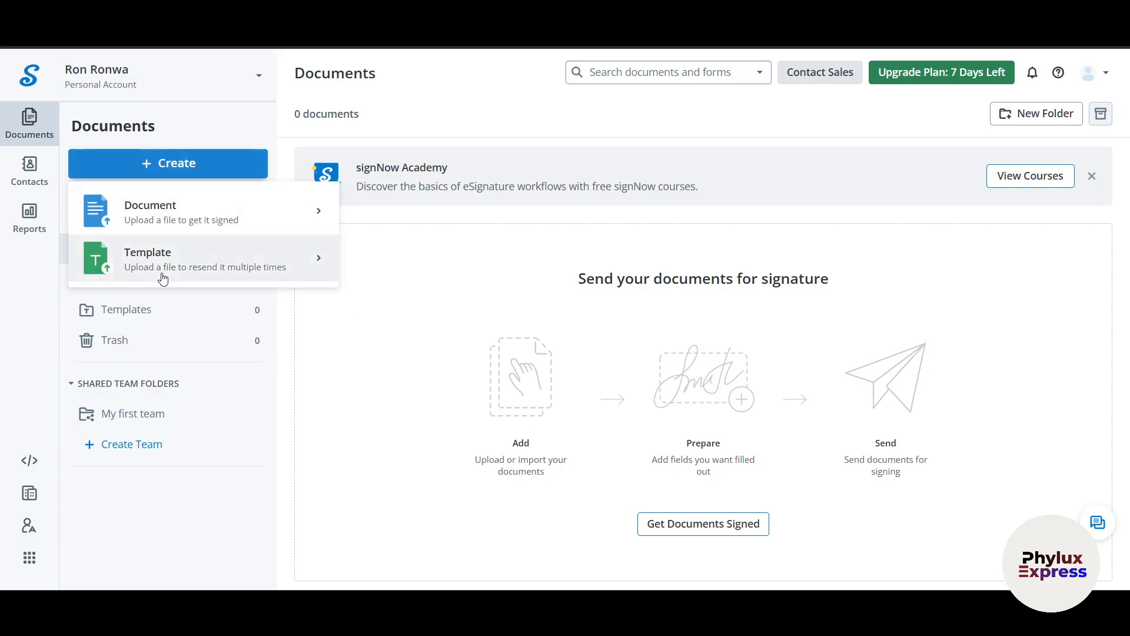
- Upload the iravaa_media_video_creation_sop-1 PDF as a document for signing
click(212, 222)
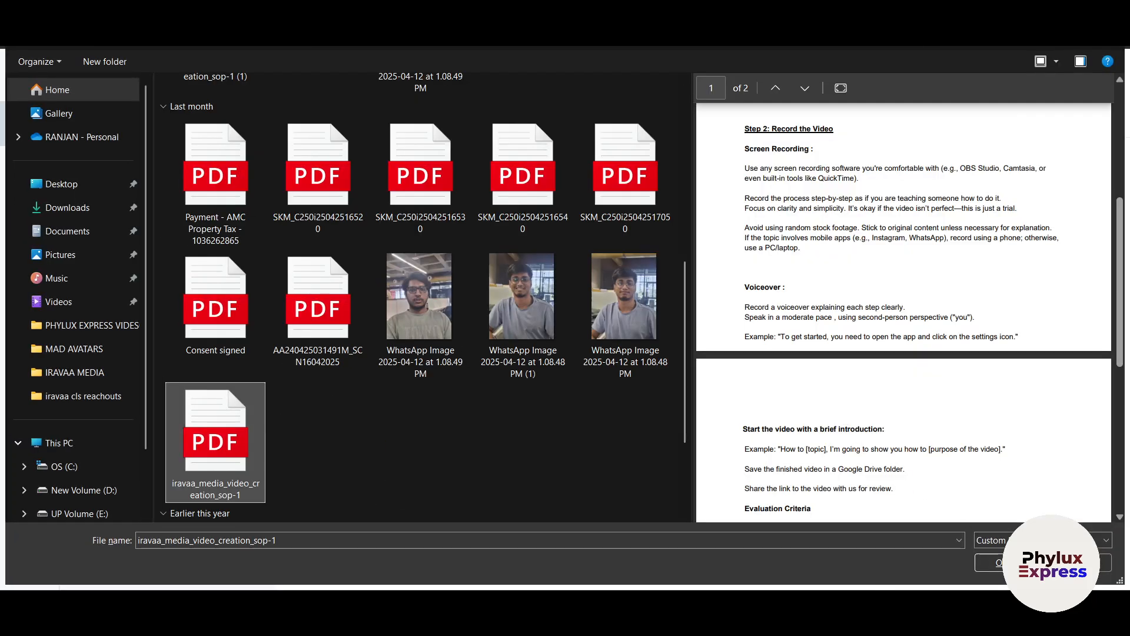
click(1008, 562)
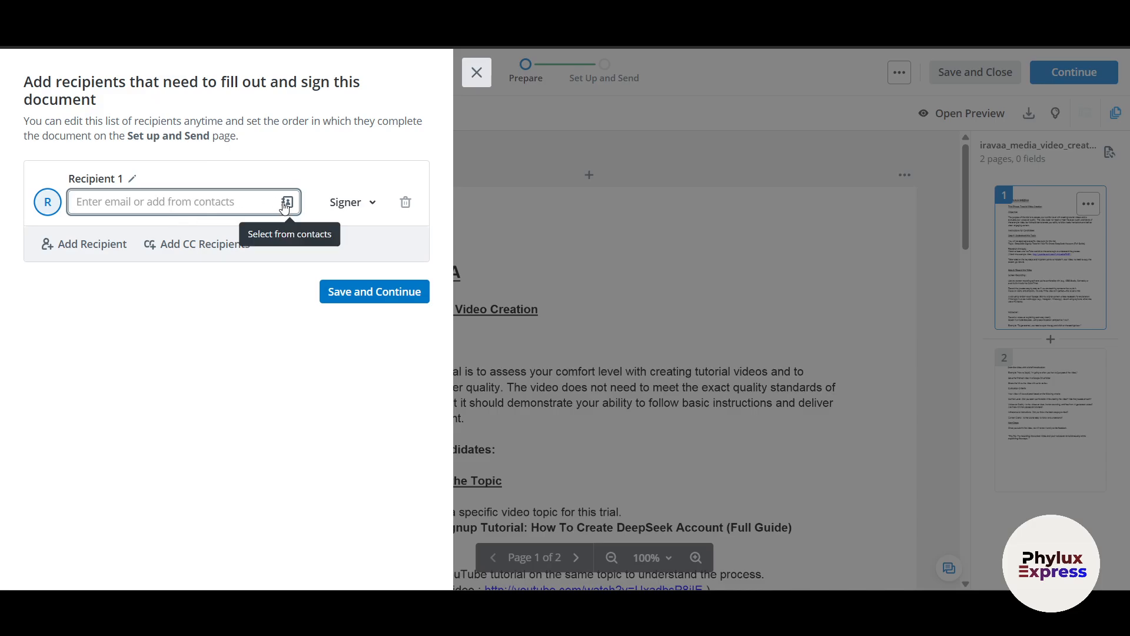
- Keep Recipient 1 as a Signer and save to proceed to the field editor
click(287, 203)
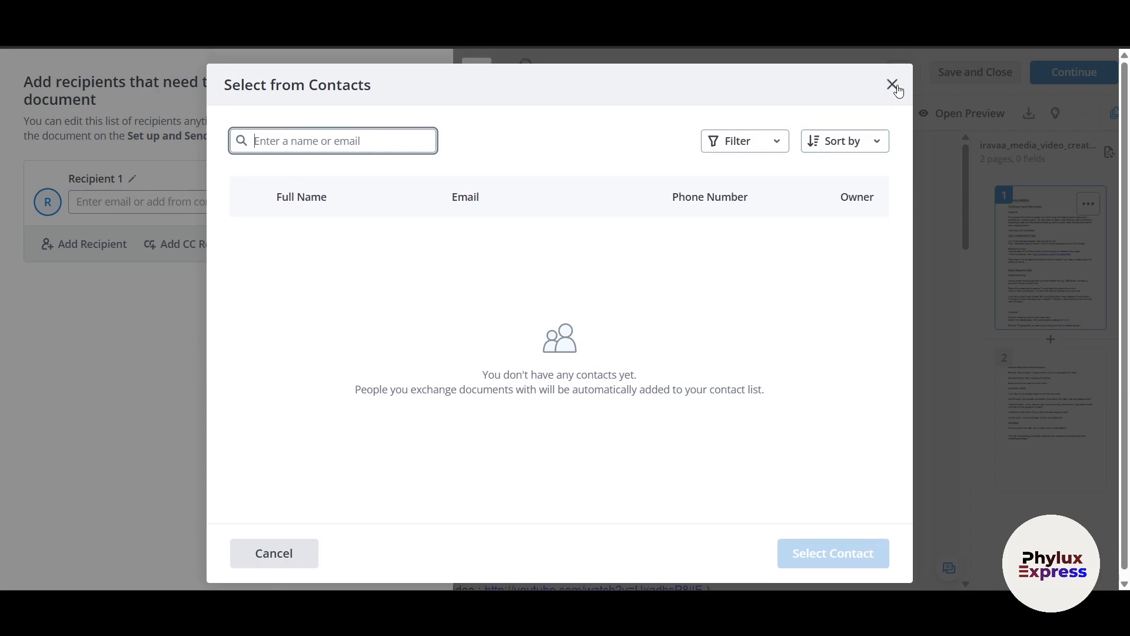
click(892, 84)
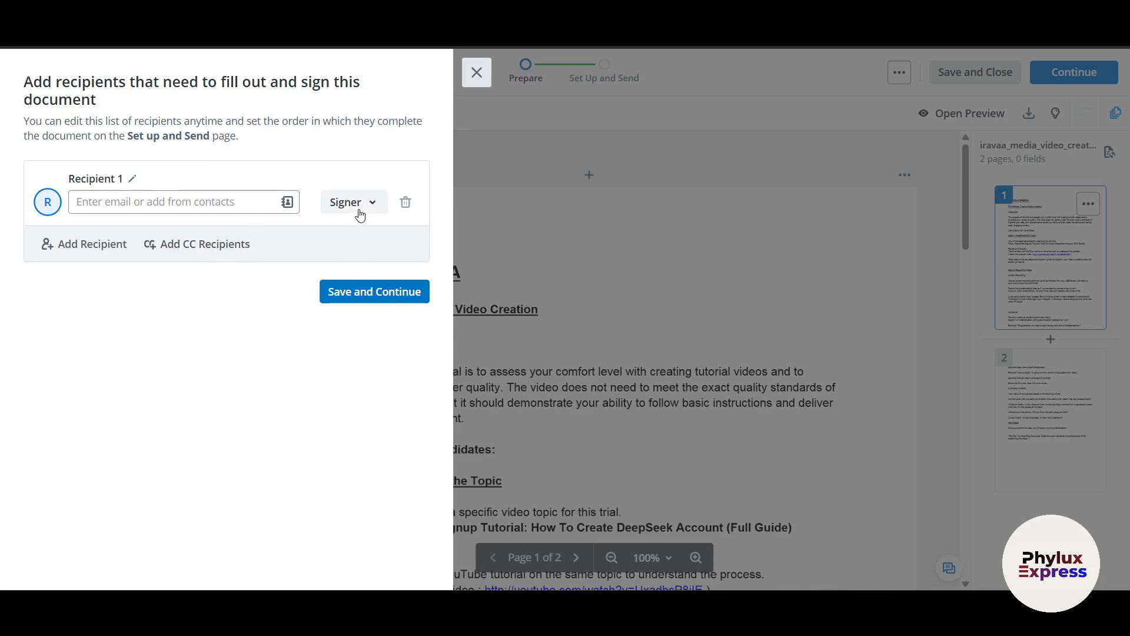
click(359, 206)
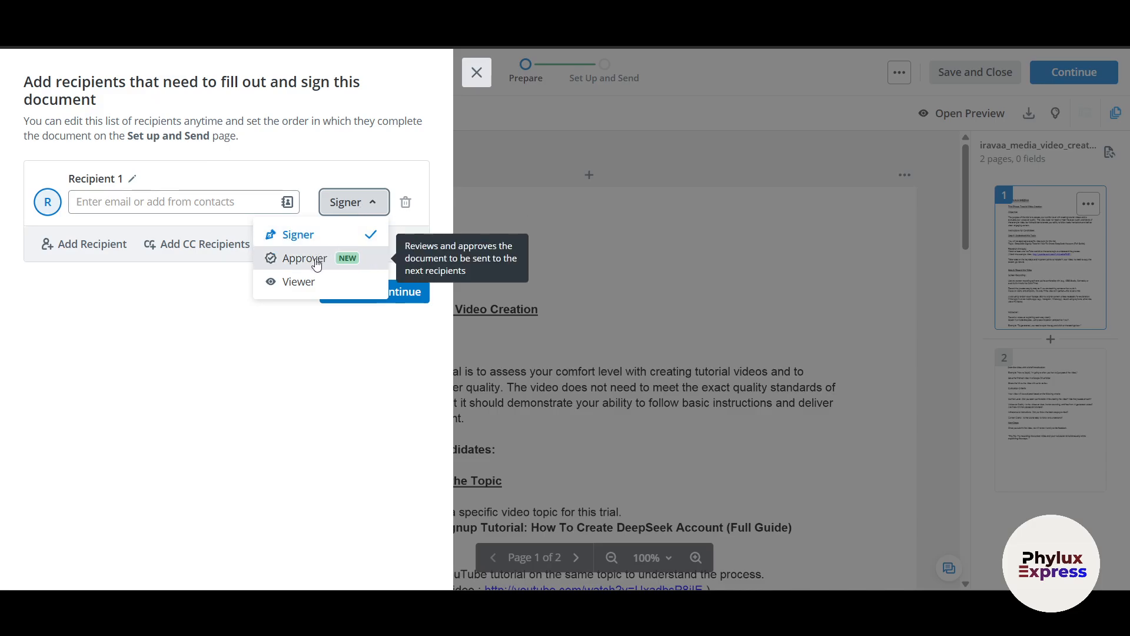
click(297, 372)
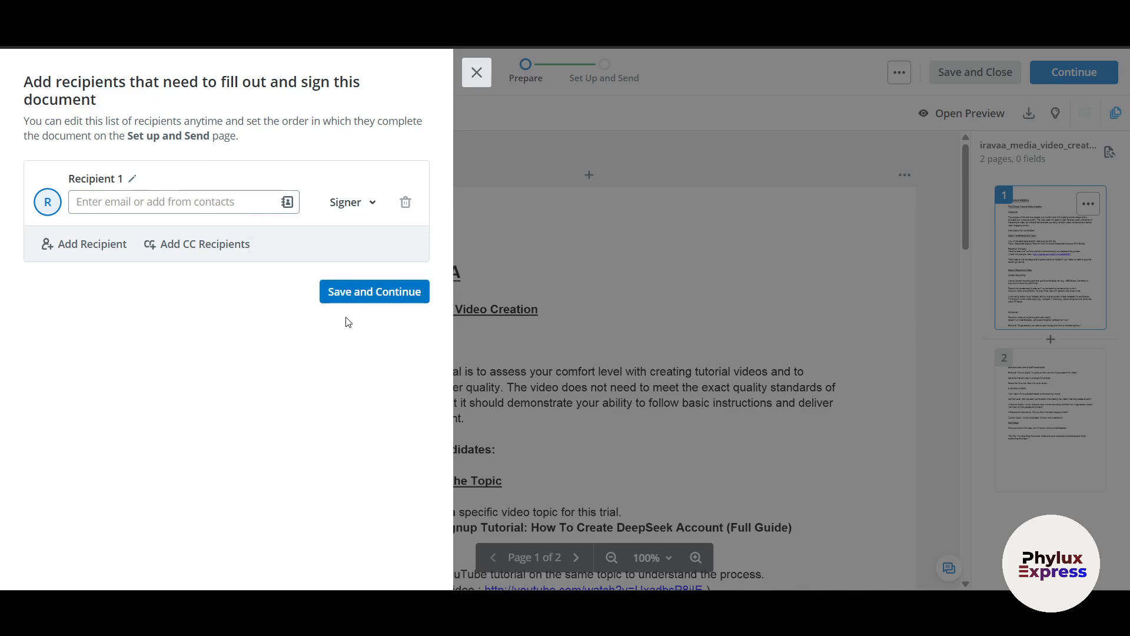
click(372, 292)
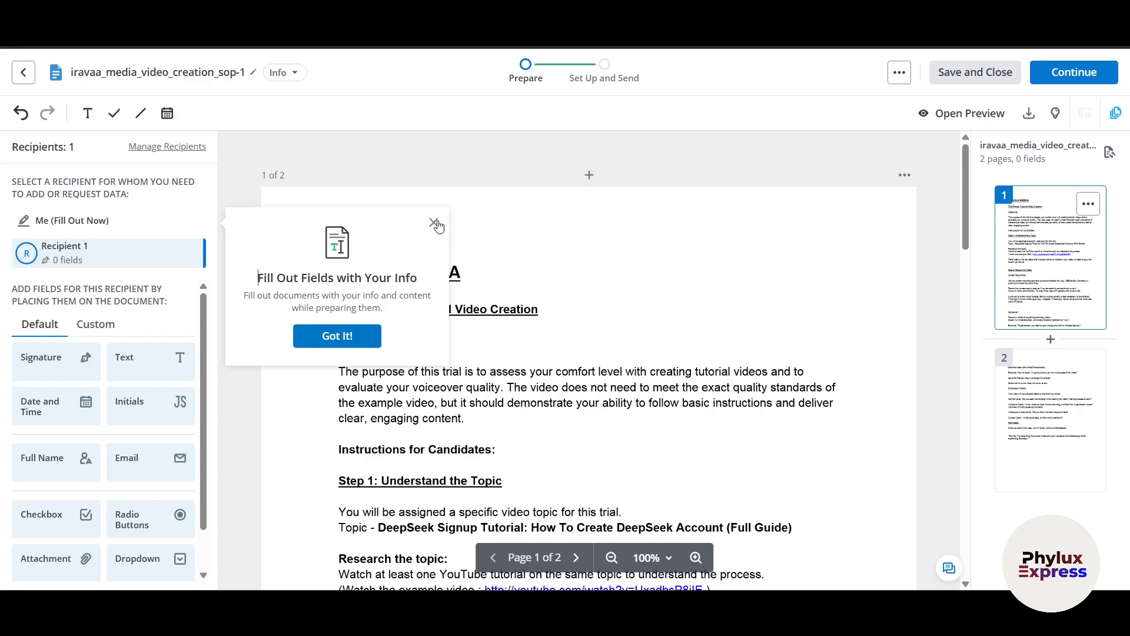
- Place a Signature field at the end of page 2 and resize it
click(434, 222)
scroll(425, 275, down, 6)
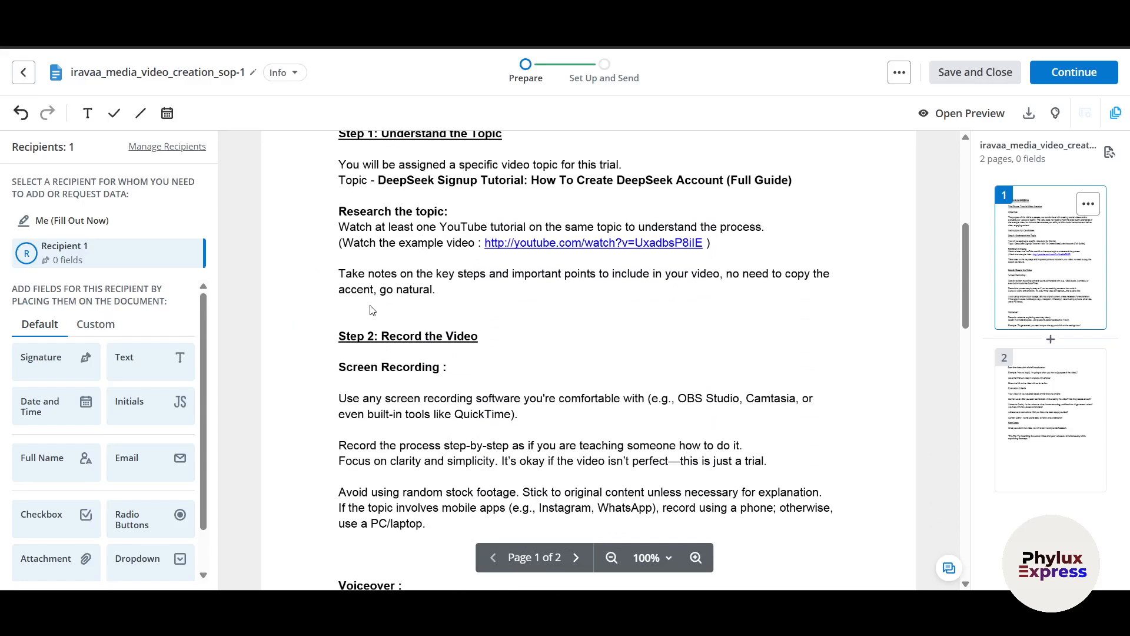
scroll(388, 395, down, 15)
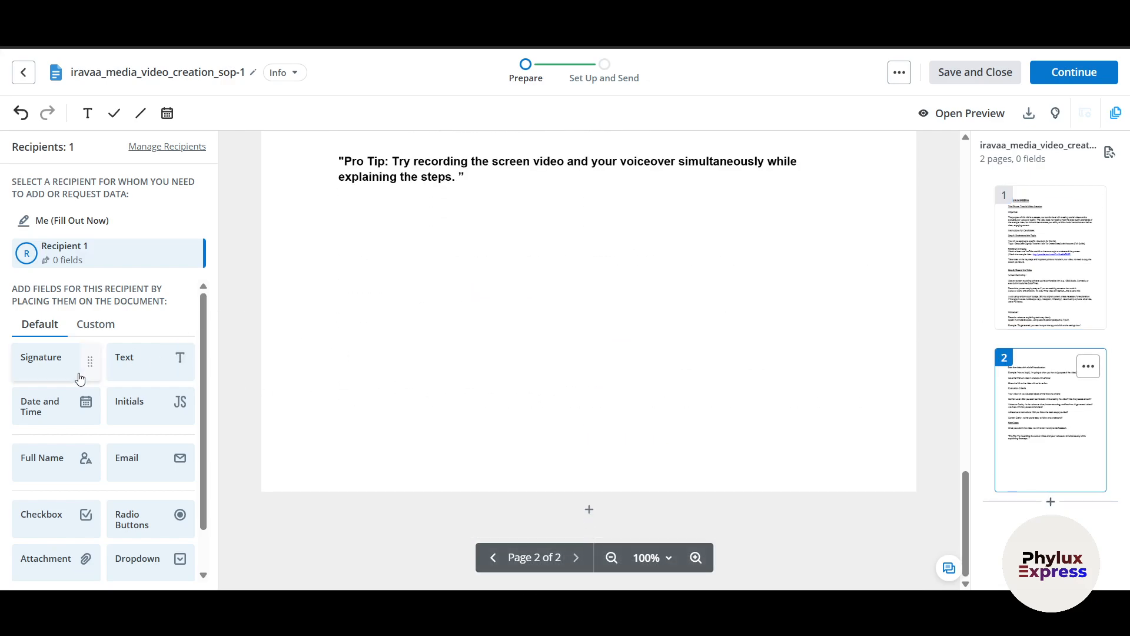
mouse_move(88, 363)
mouse_down()
mouse_move(382, 306)
mouse_move(427, 252)
mouse_move(473, 270)
mouse_up()
mouse_move(88, 366)
mouse_down()
mouse_move(235, 432)
mouse_move(645, 235)
mouse_move(690, 237)
mouse_up()
- Add a second Signature field to its right and delete the stray third one
click(689, 235)
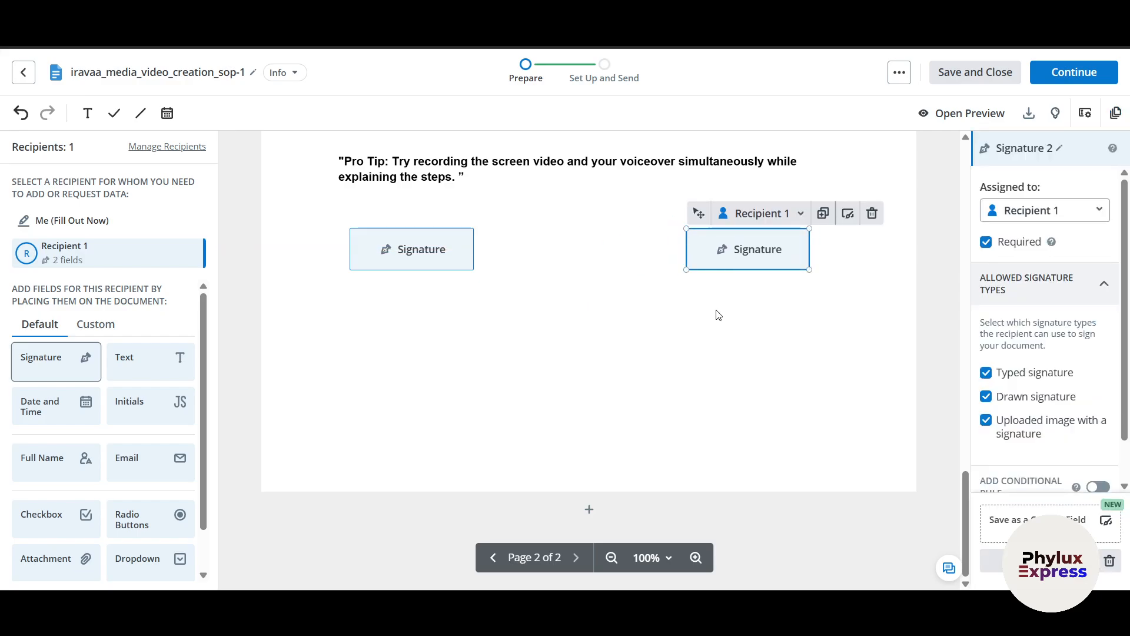
click(721, 316)
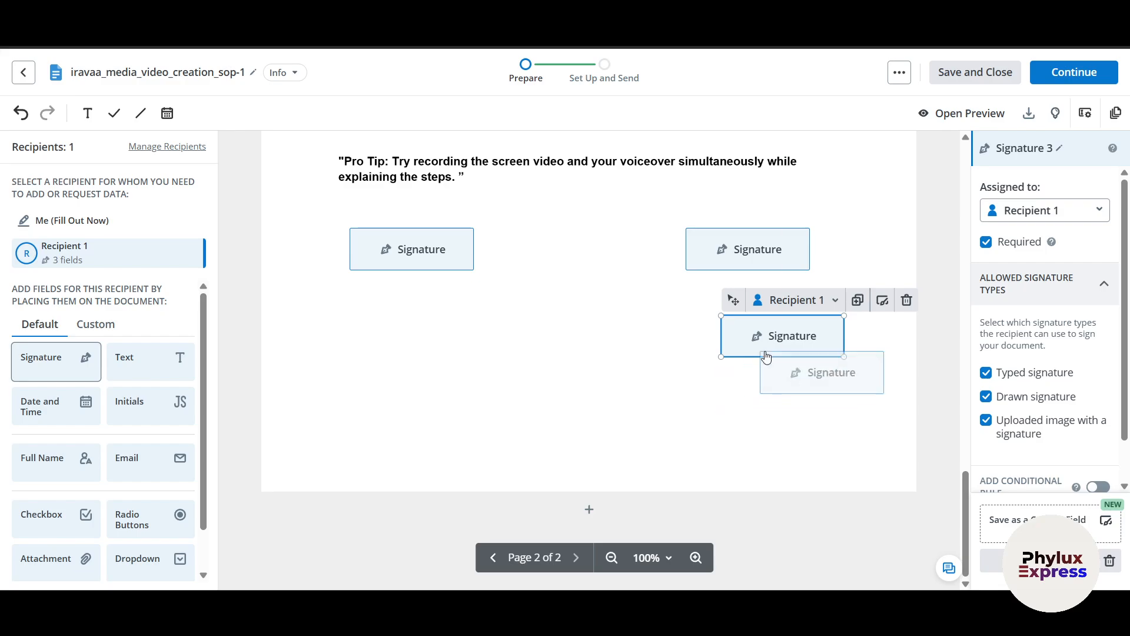
mouse_move(764, 336)
mouse_down()
mouse_move(724, 361)
mouse_move(789, 362)
mouse_up()
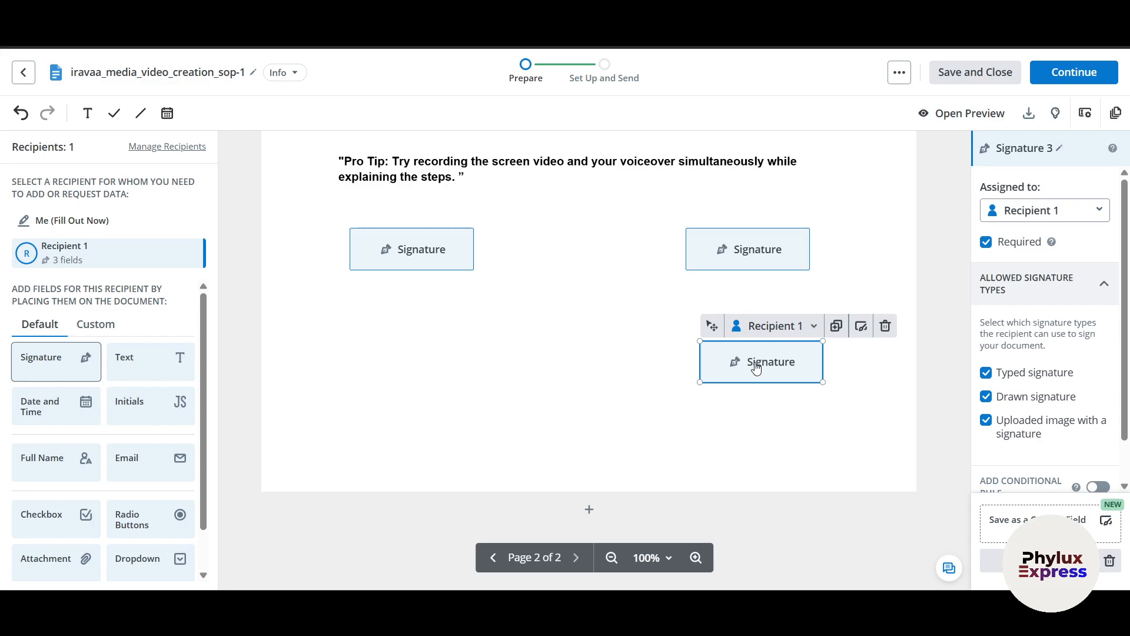
click(890, 330)
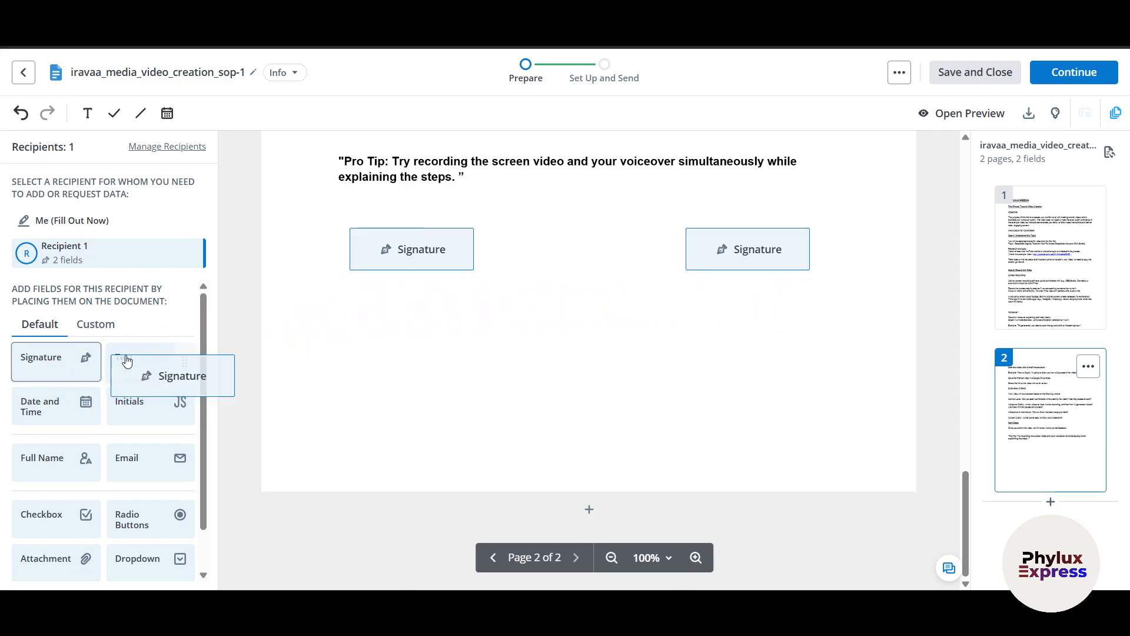
- Add Text fields beneath the left and right signature fields
mouse_move(373, 254)
mouse_down()
mouse_move(371, 273)
mouse_move(375, 254)
mouse_up()
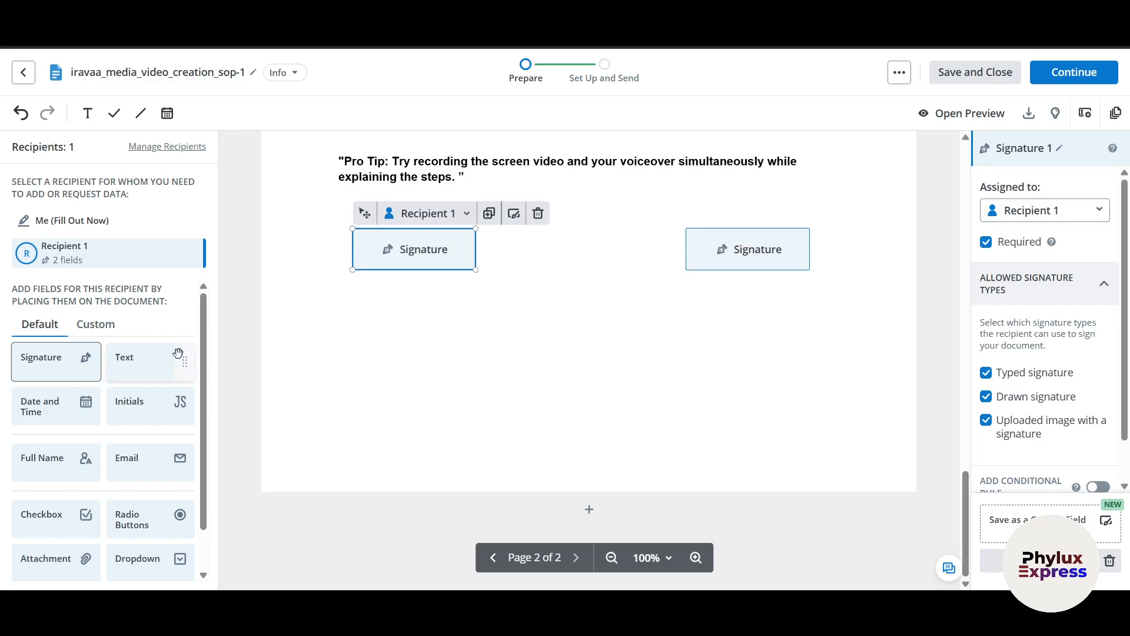
mouse_move(178, 353)
mouse_down()
mouse_move(191, 377)
mouse_move(406, 299)
mouse_move(357, 300)
mouse_move(353, 289)
mouse_up()
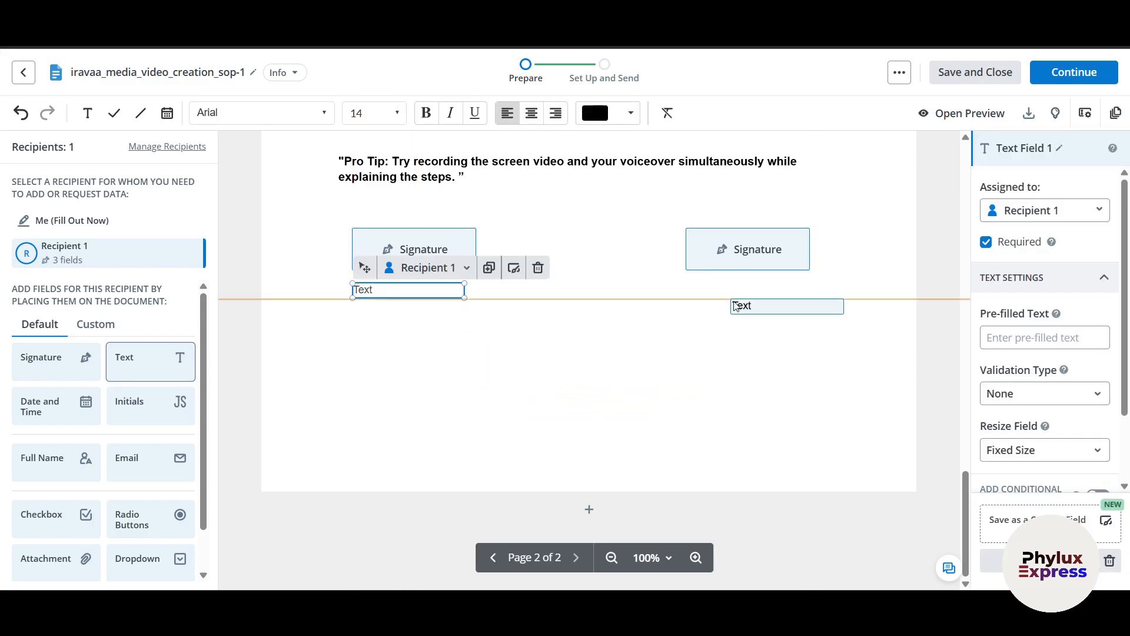
click(687, 288)
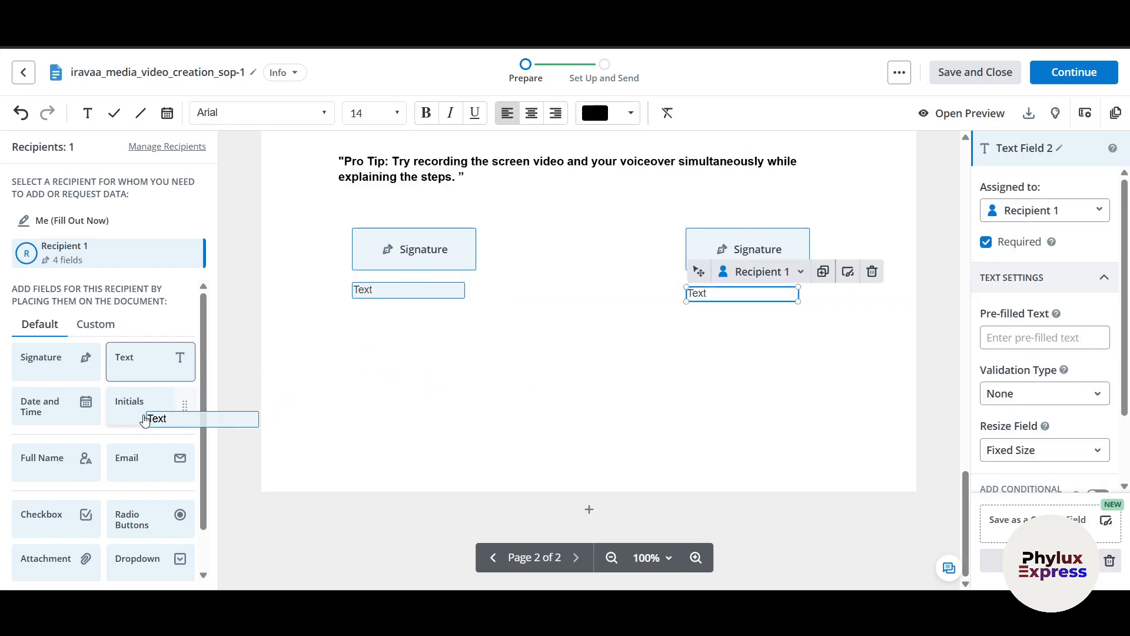
- Place Full Name fields under the left Text field, at page 2's top and by the introduction heading
scroll(145, 419, down, 1)
click(82, 417)
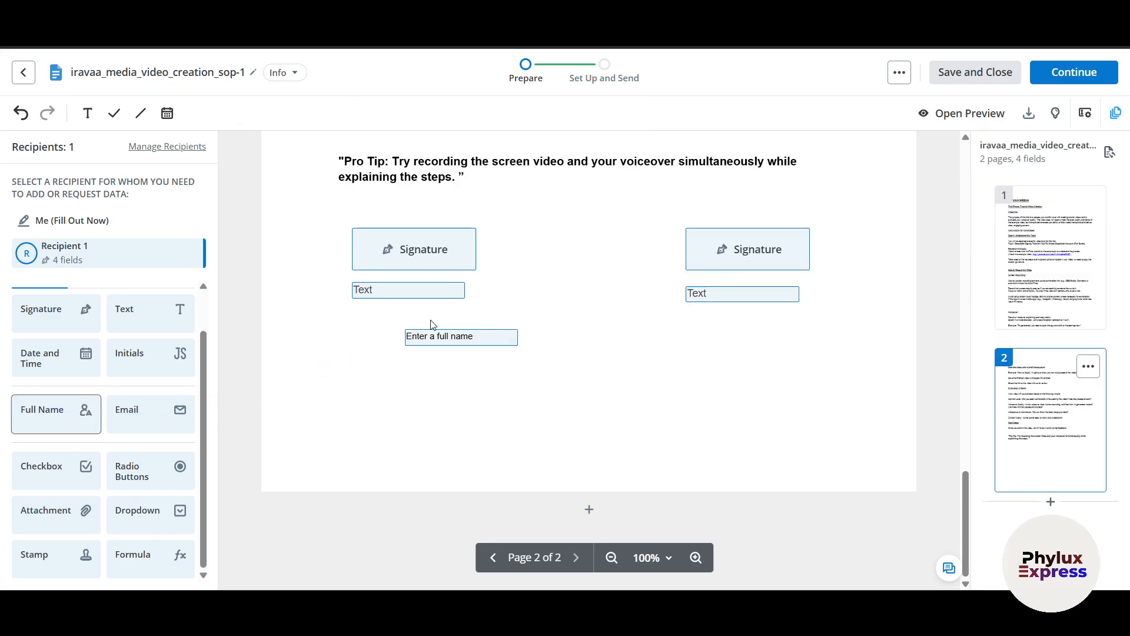
click(380, 308)
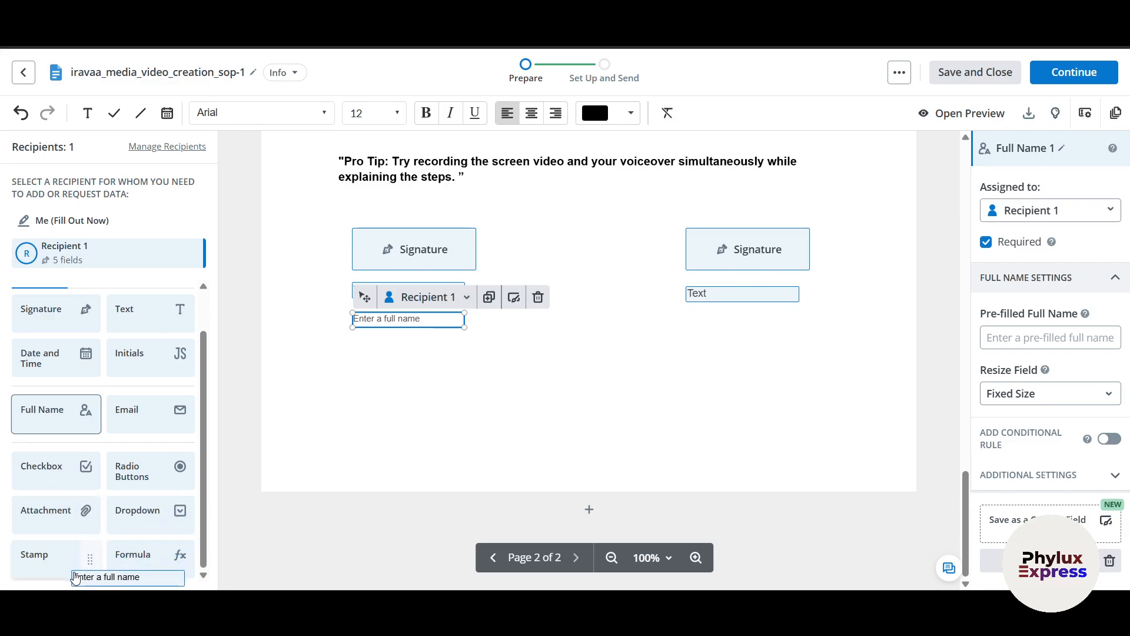
scroll(152, 392, up, 1)
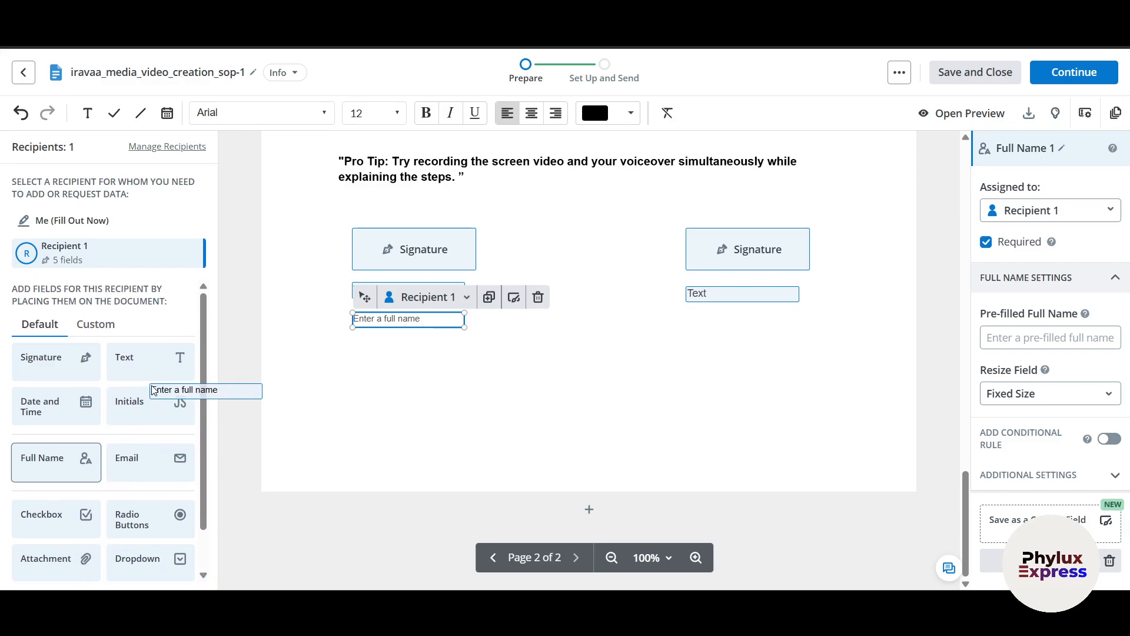
scroll(747, 432, up, 6)
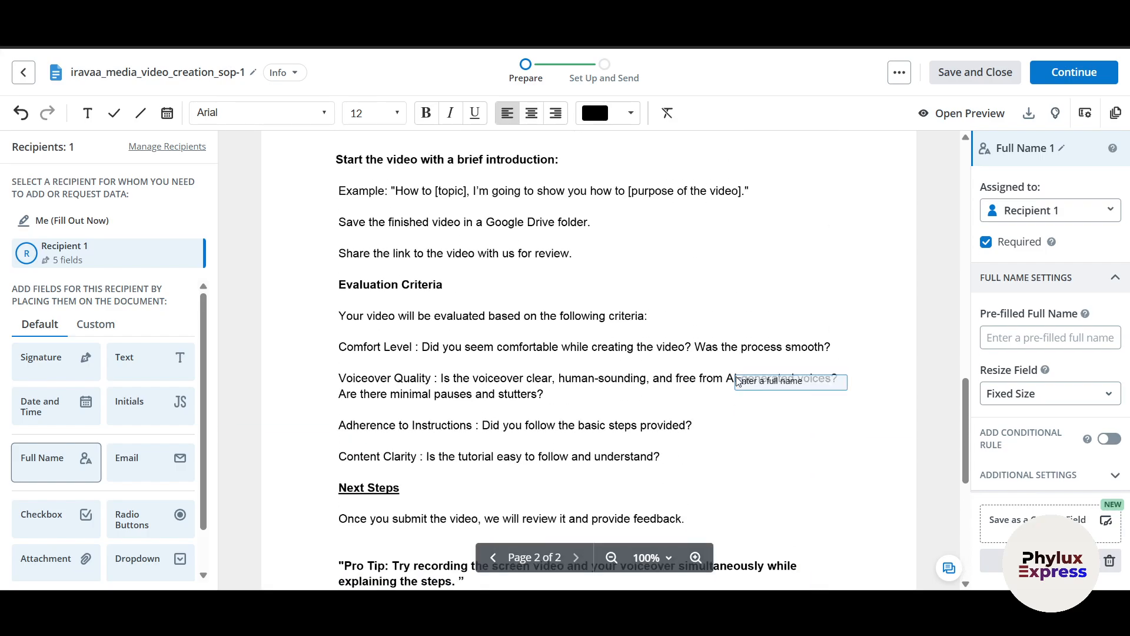
scroll(646, 373, down, 5)
scroll(330, 318, up, 8)
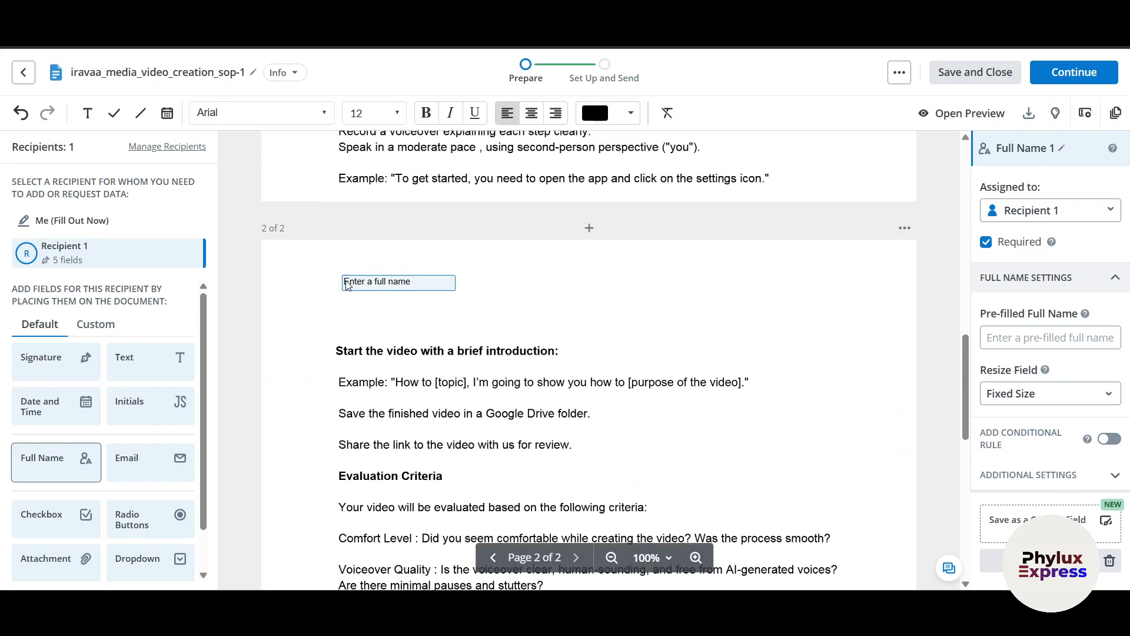
click(353, 286)
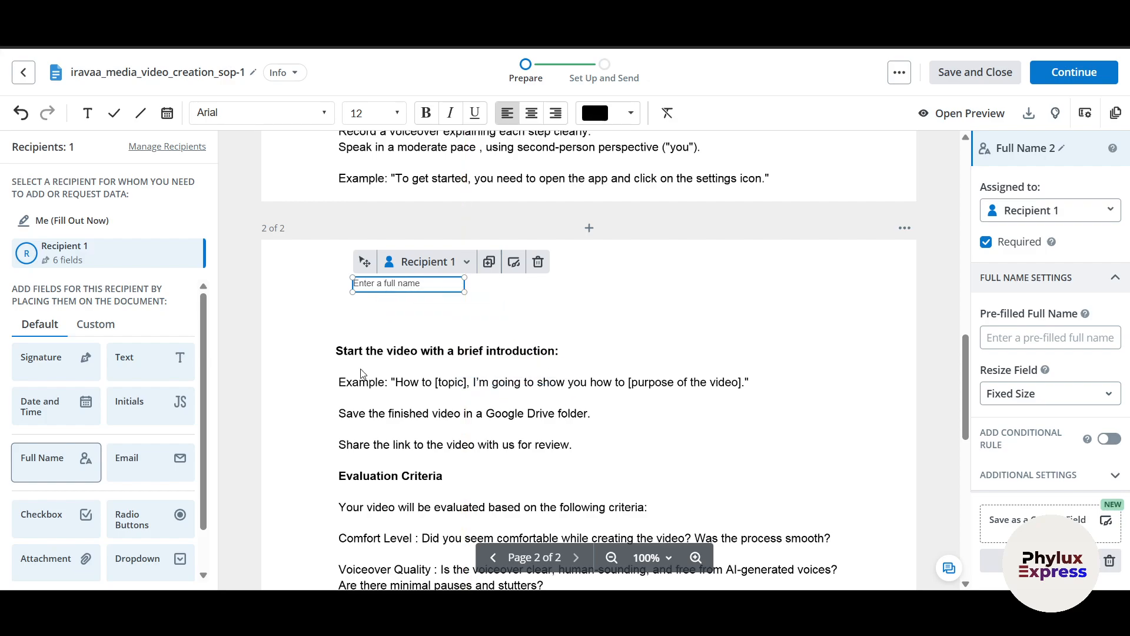
click(337, 354)
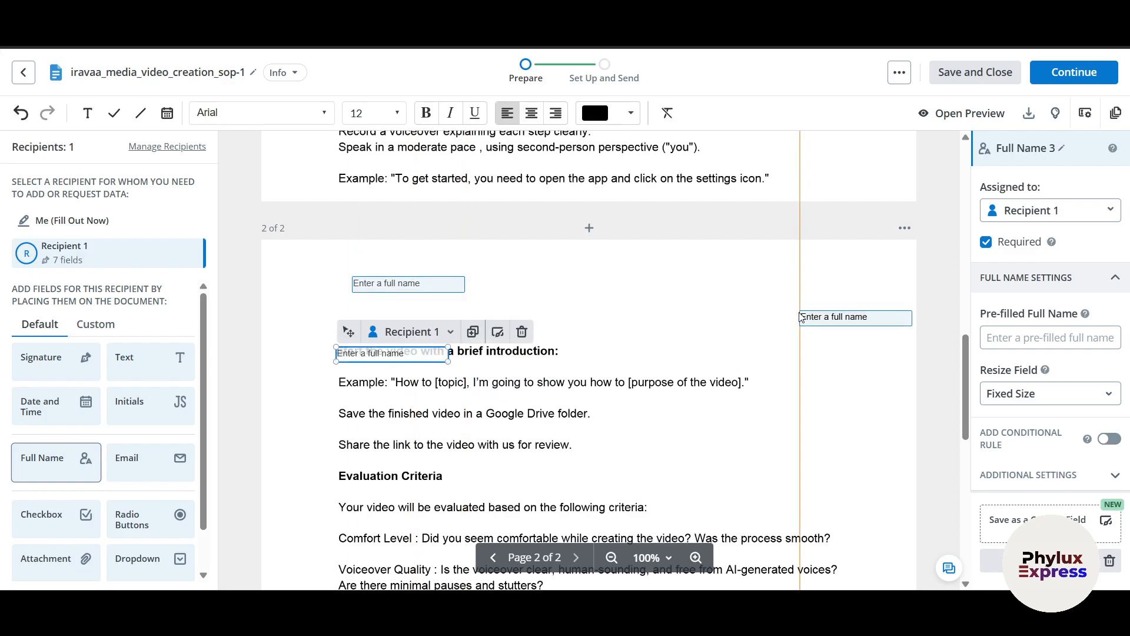
scroll(695, 386, up, 10)
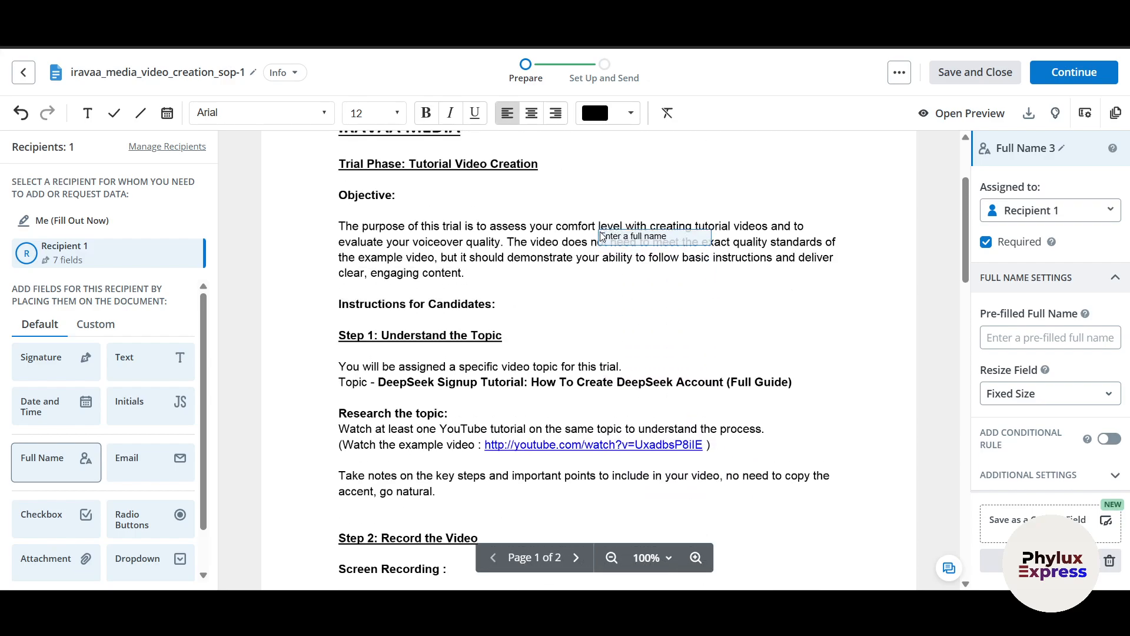
scroll(601, 235, up, 3)
- Place a red, 72-point Full Name field beside Step 2 on page 1, enlarged to fit
click(629, 113)
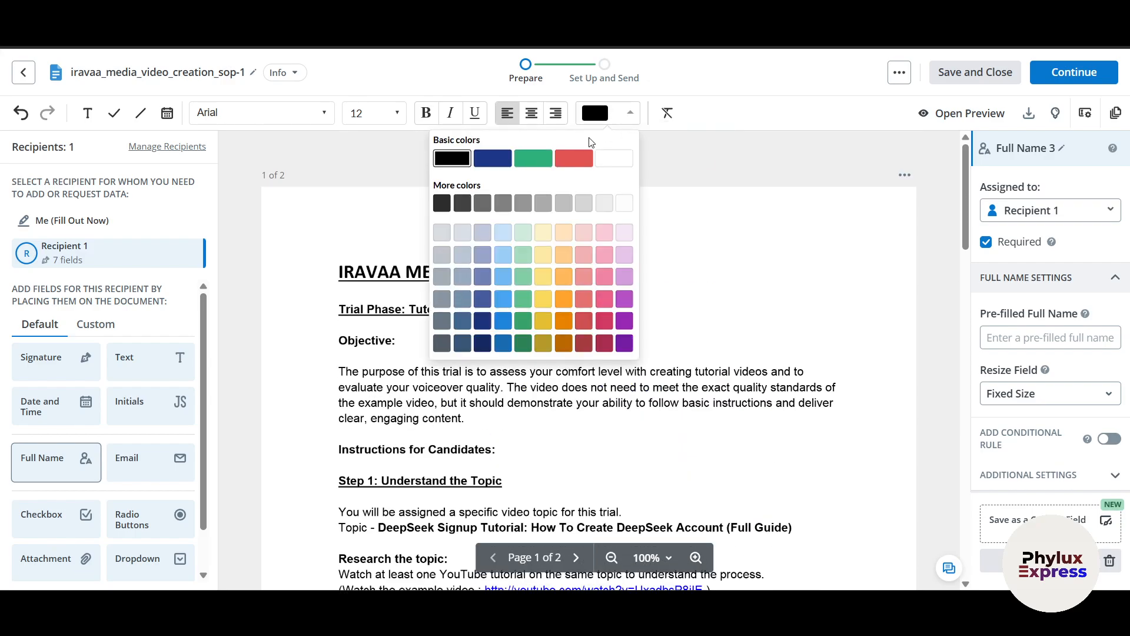
click(573, 157)
scroll(575, 294, down, 7)
click(542, 273)
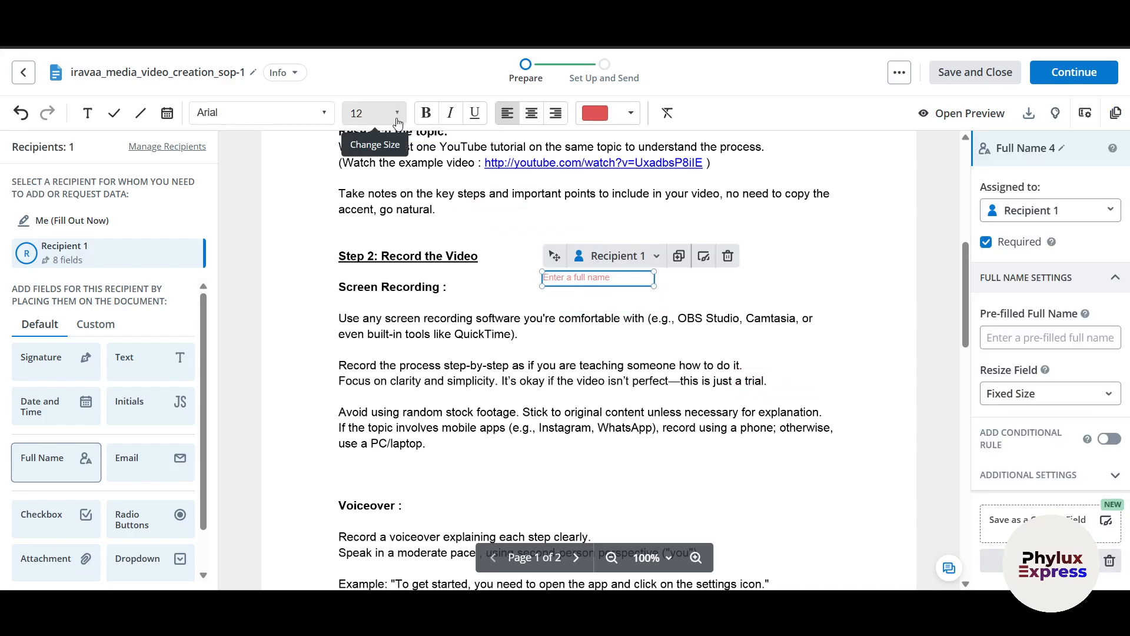
click(368, 113)
scroll(377, 247, down, 4)
click(375, 260)
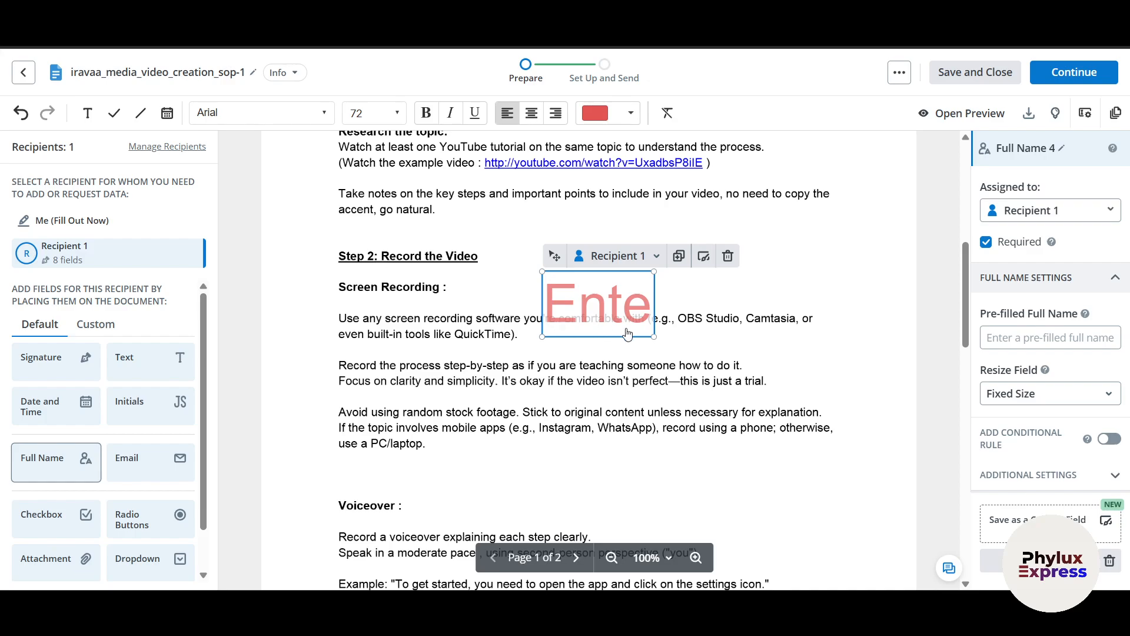
drag(655, 338, 723, 453)
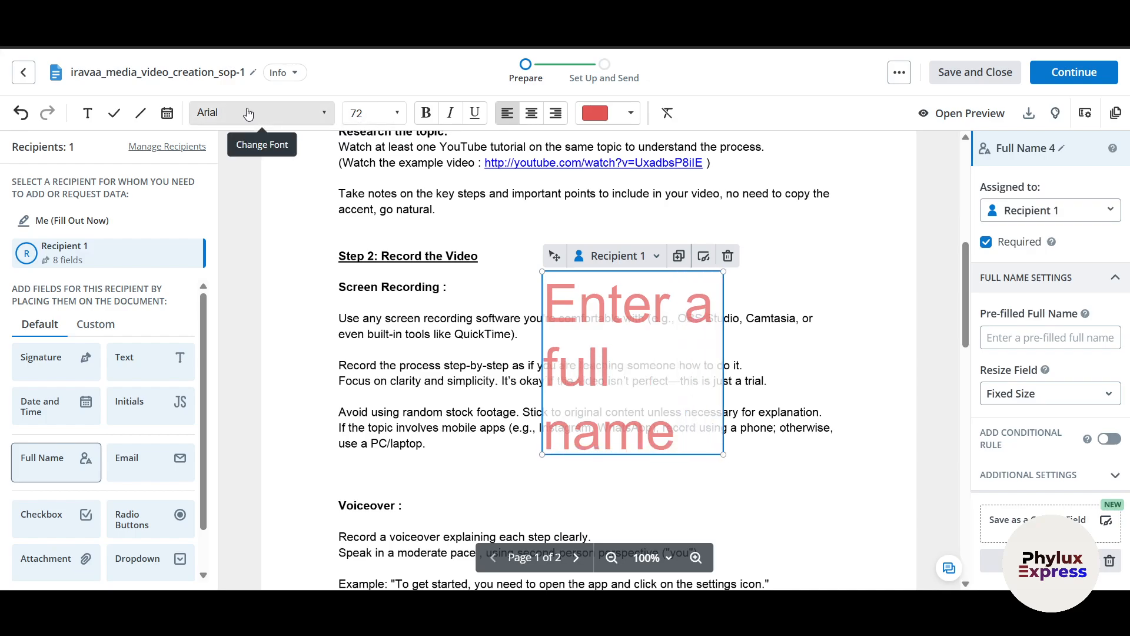
click(167, 115)
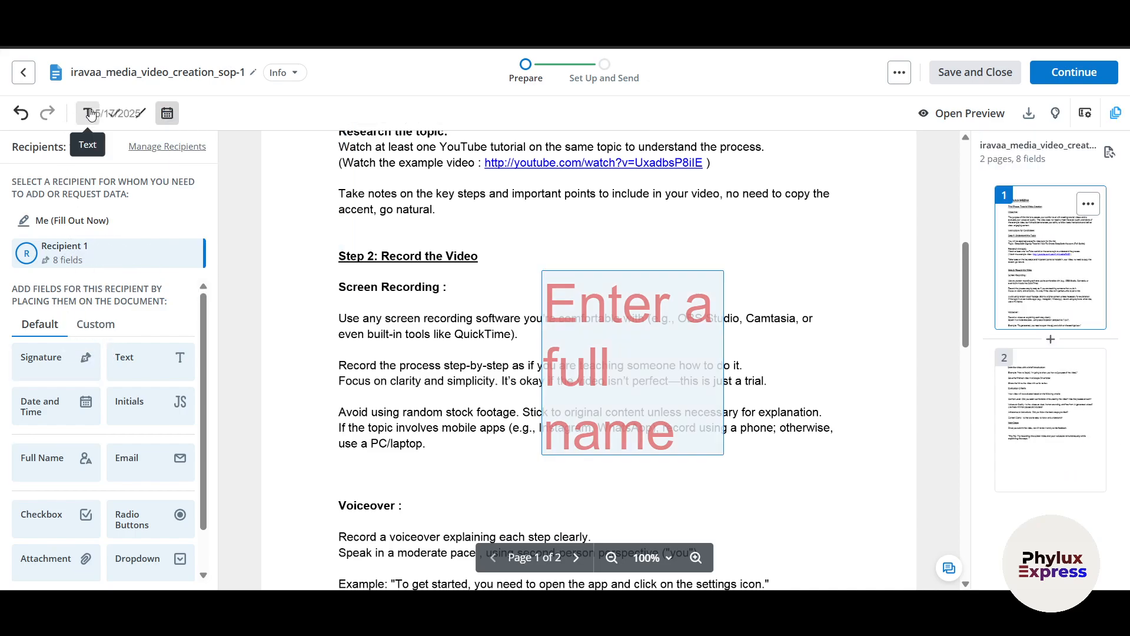
- Place Today's Date fields below the left Full Name field and the right Text field
scroll(353, 259, down, 15)
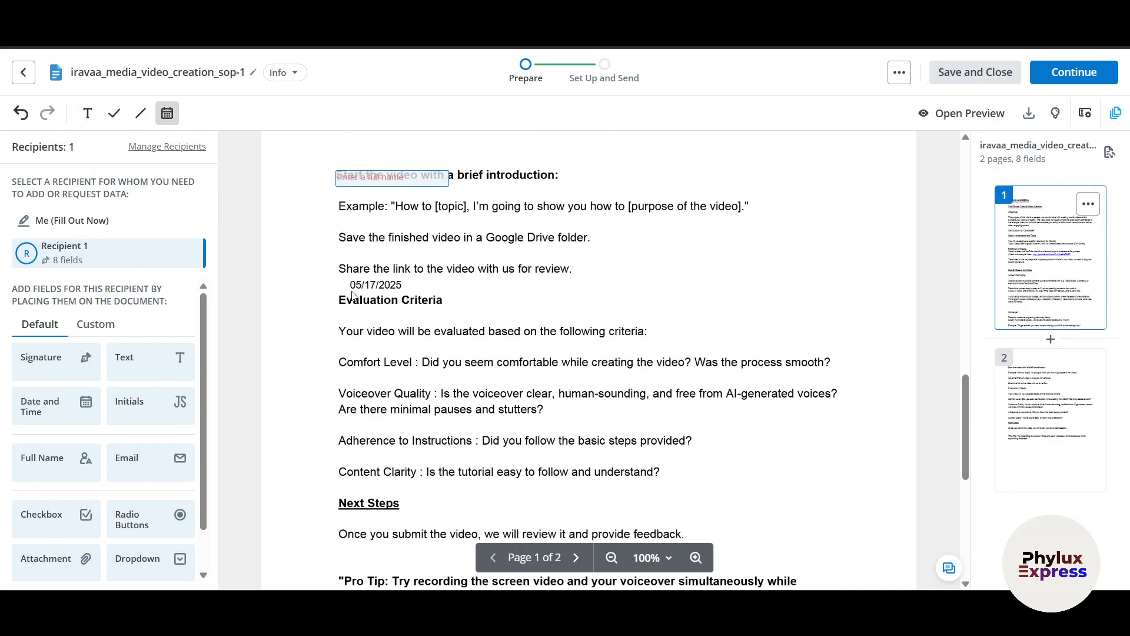
click(355, 342)
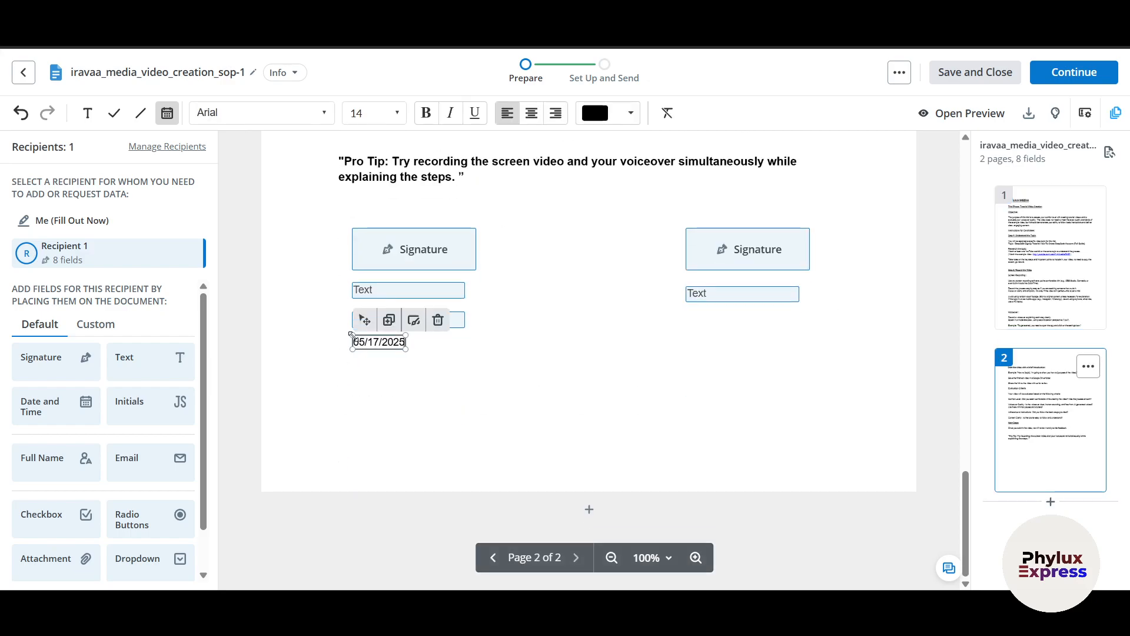
click(698, 326)
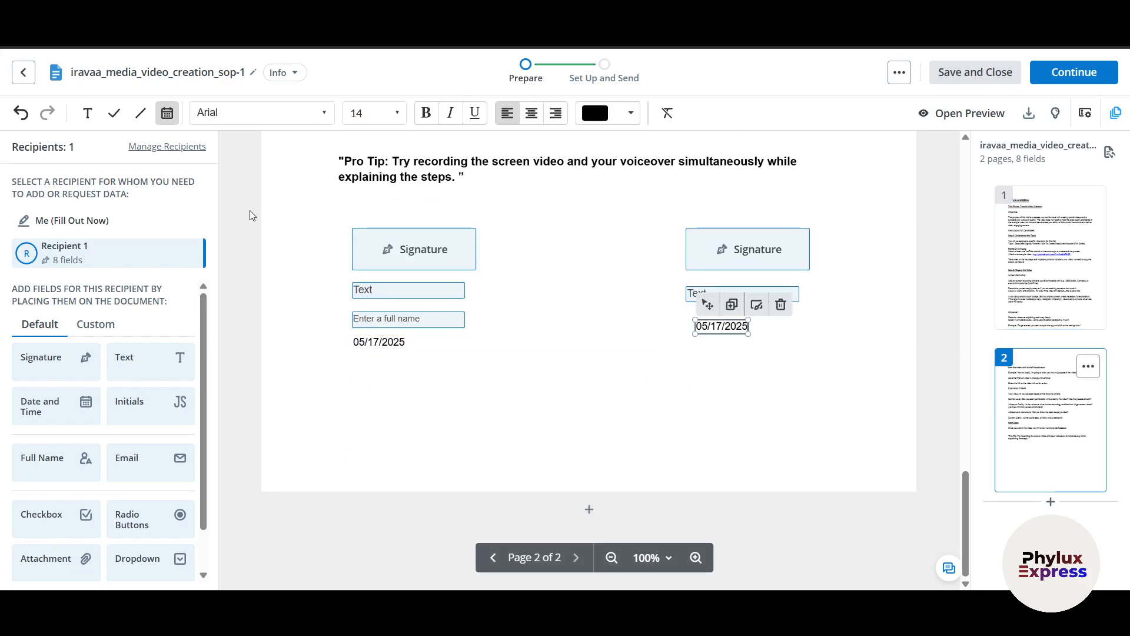
- Dismiss the save-changes prompt and open the recipient preview
click(26, 77)
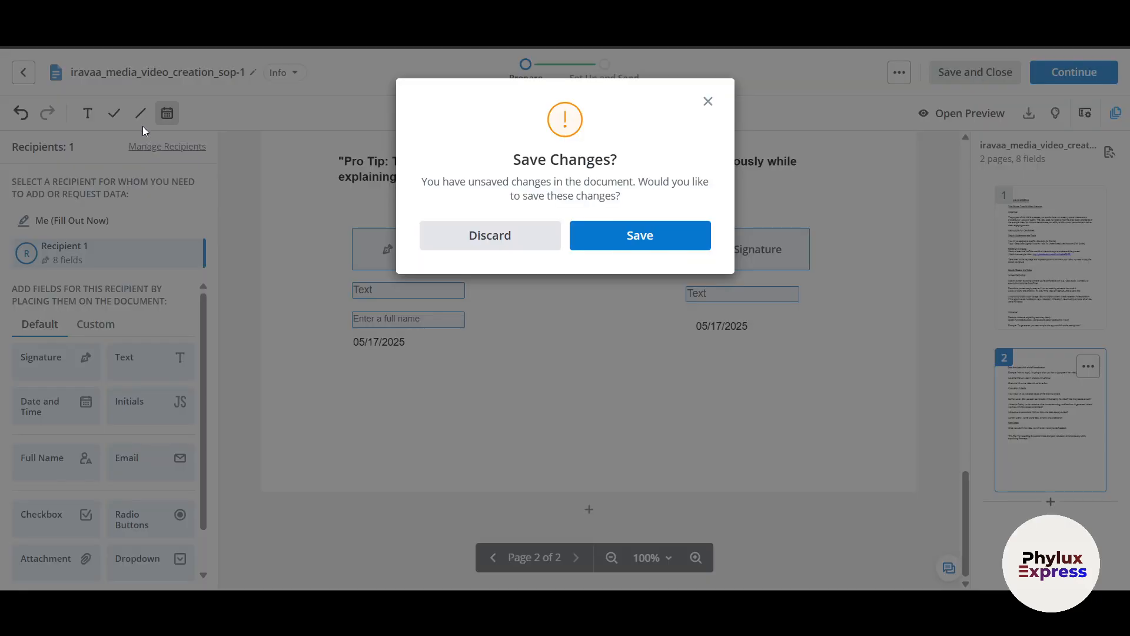
click(708, 102)
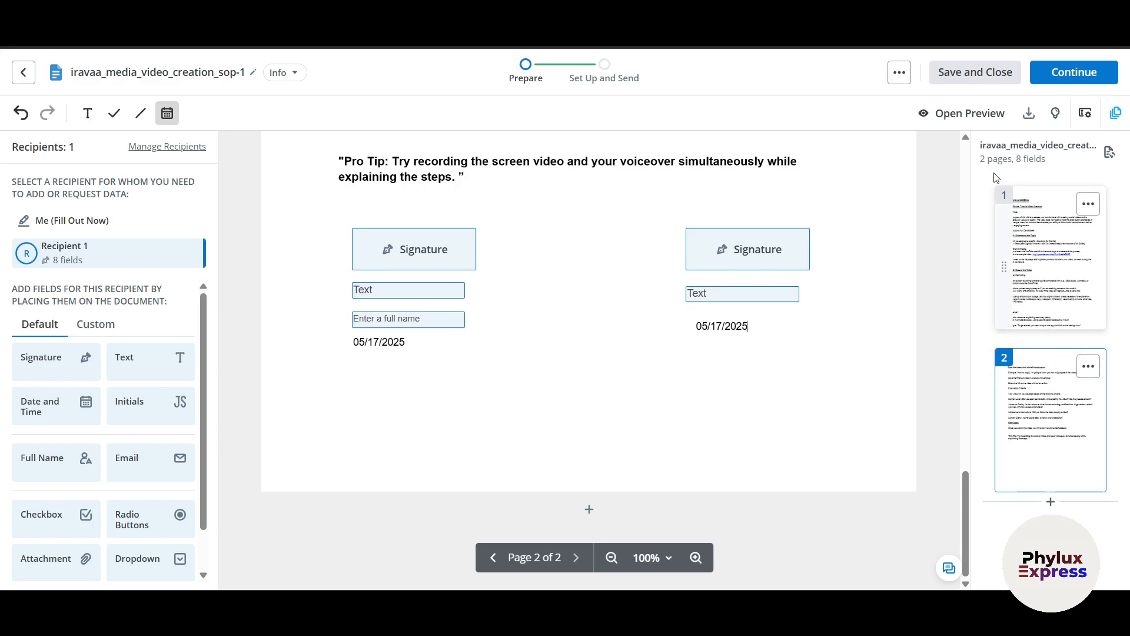
click(935, 117)
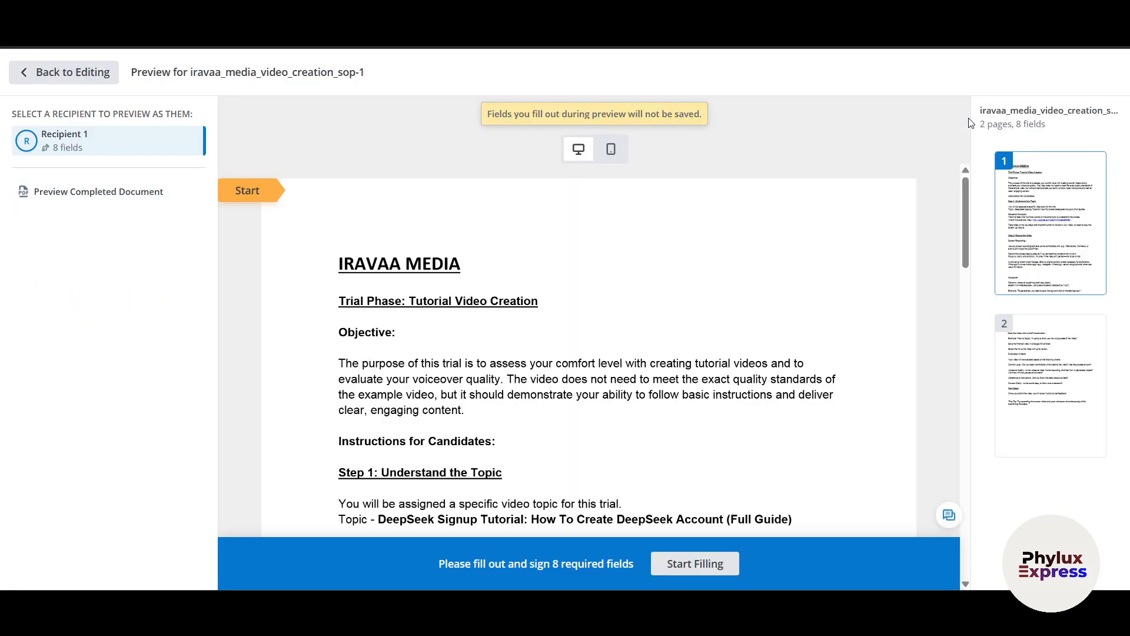
- Test-fill the full-name field with 'asfwdsd' in the preview, then return to editing
scroll(783, 294, down, 15)
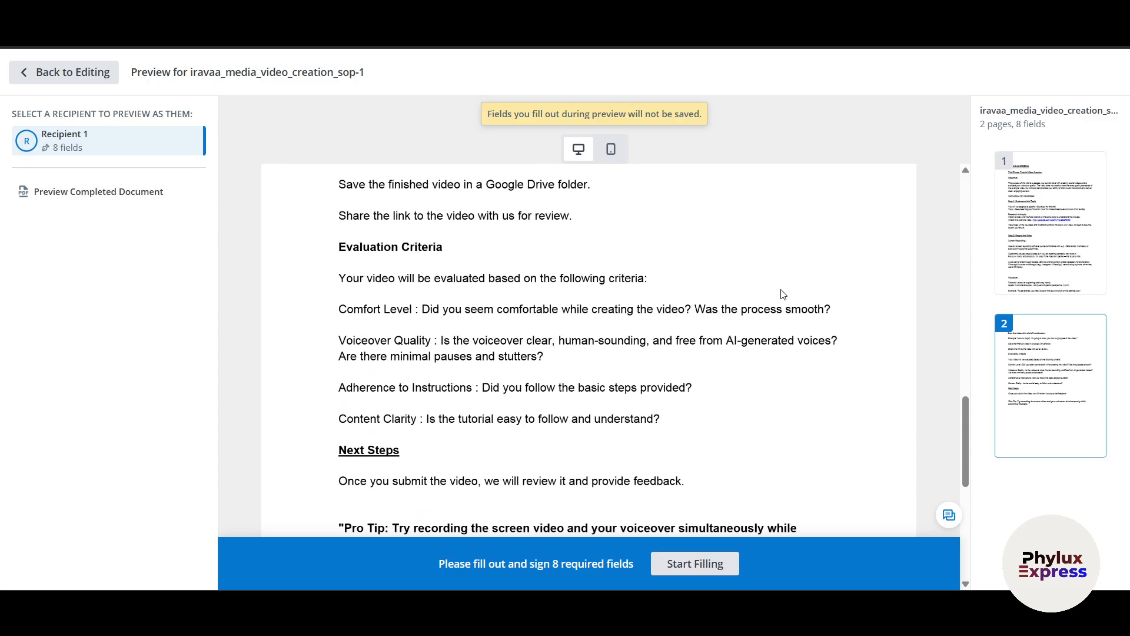
scroll(783, 294, up, 5)
click(415, 351)
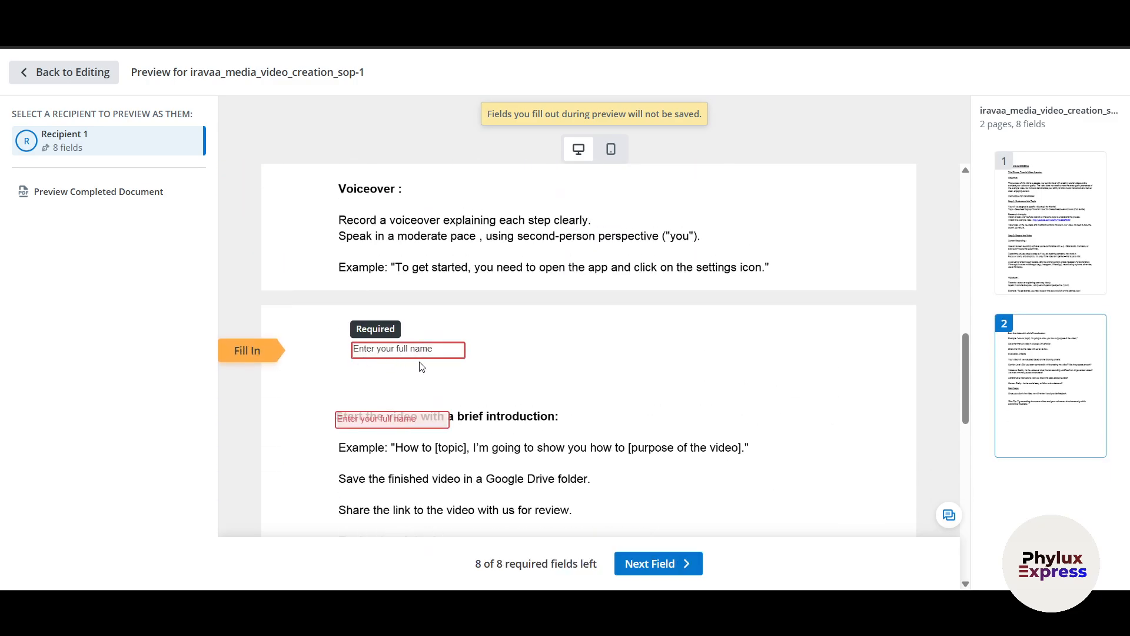
text(asfwdsd)
scroll(433, 368, down, 12)
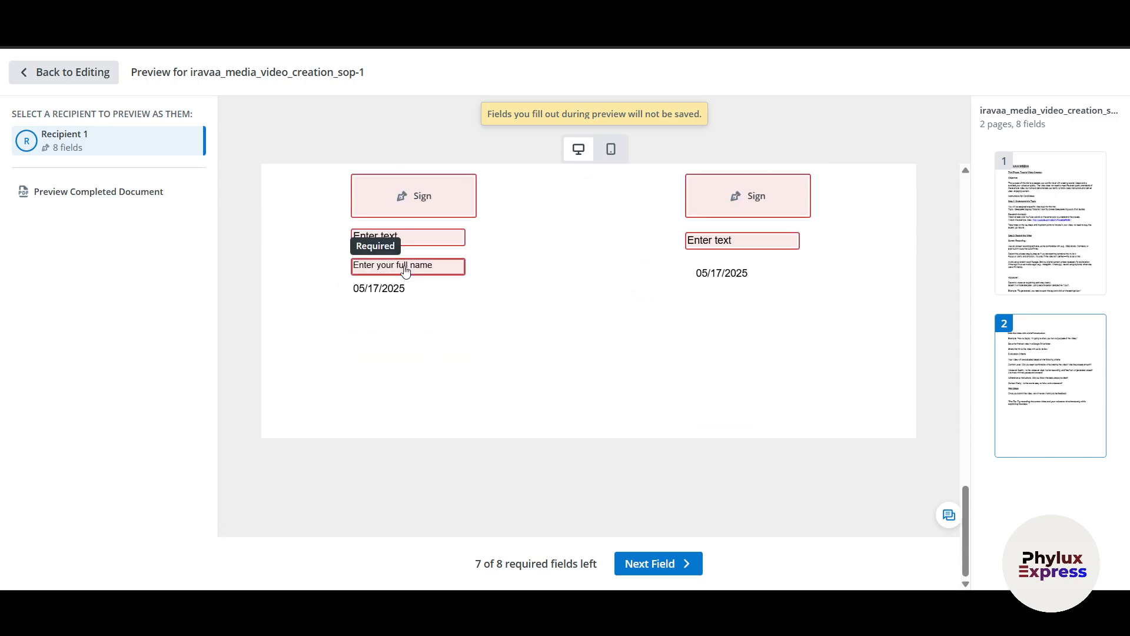
click(61, 73)
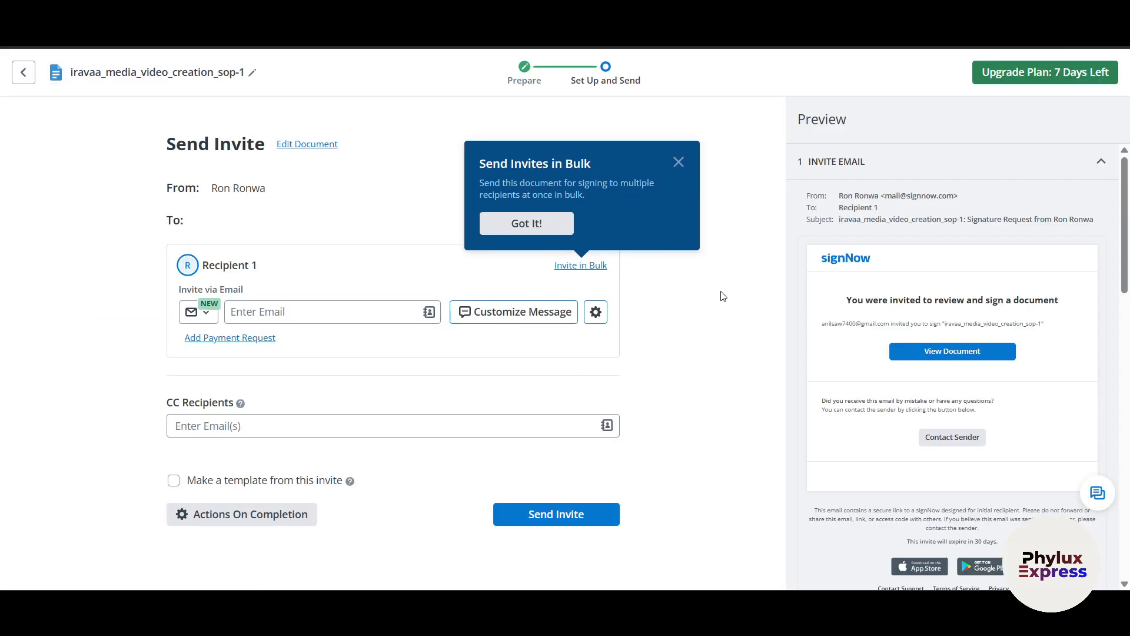
- Dismiss the bulk and SMS invite tips and reveal the invite e-mail subject and message
click(677, 163)
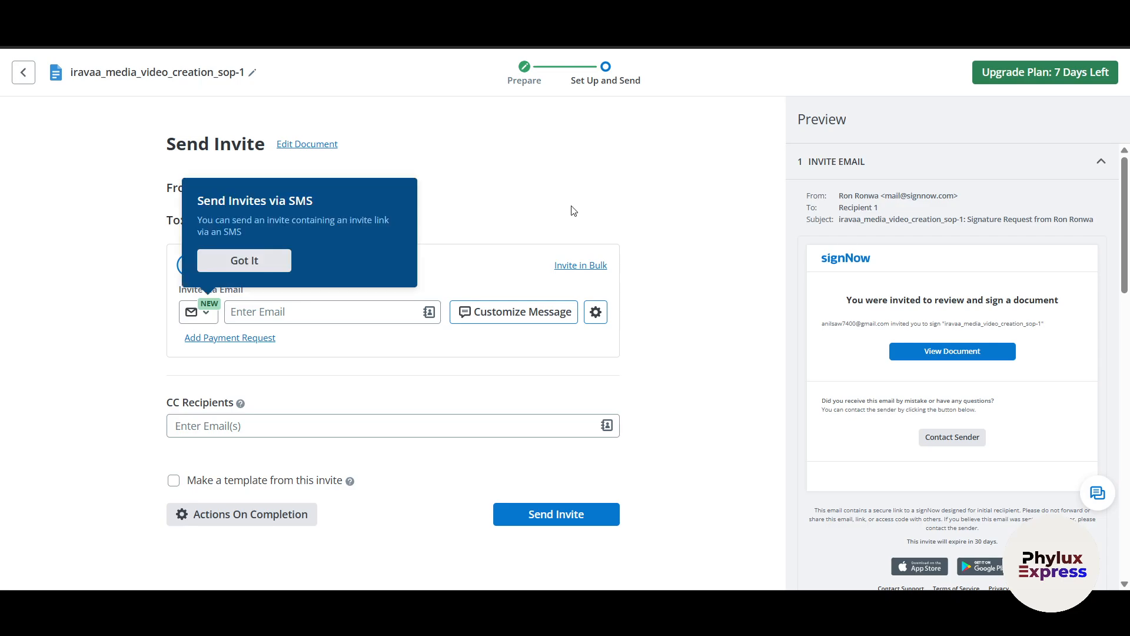
click(247, 260)
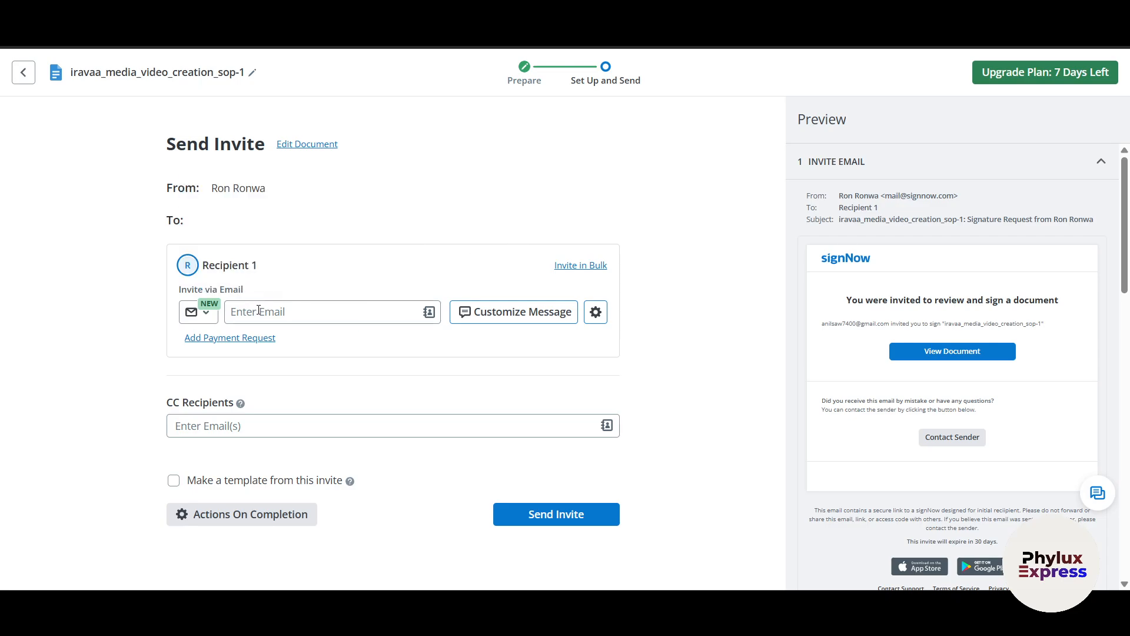
click(260, 310)
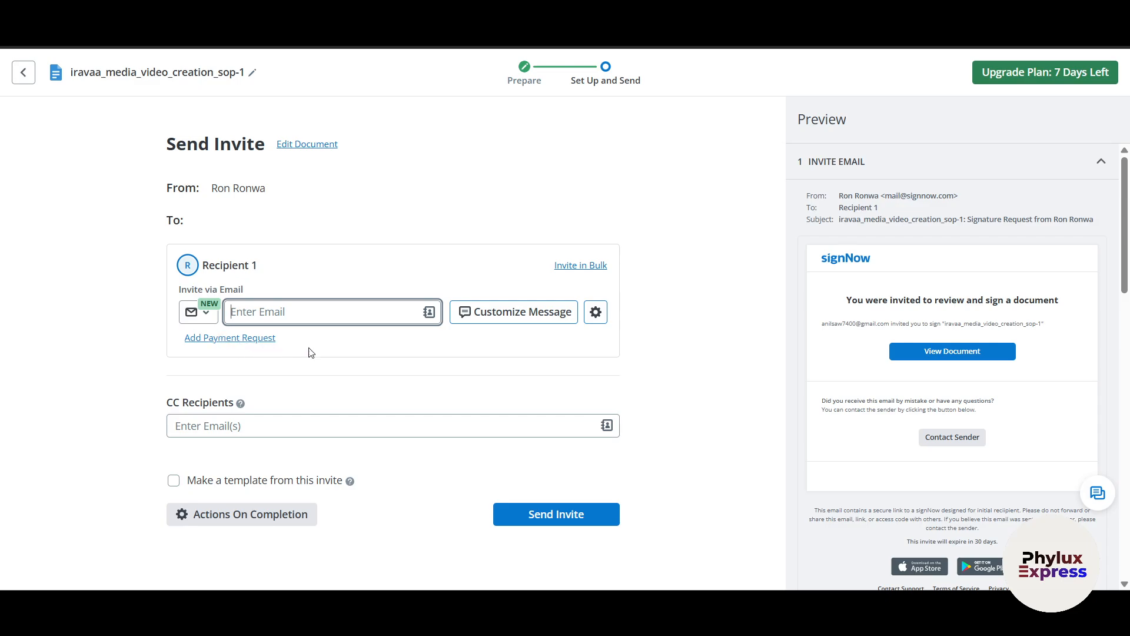
click(518, 317)
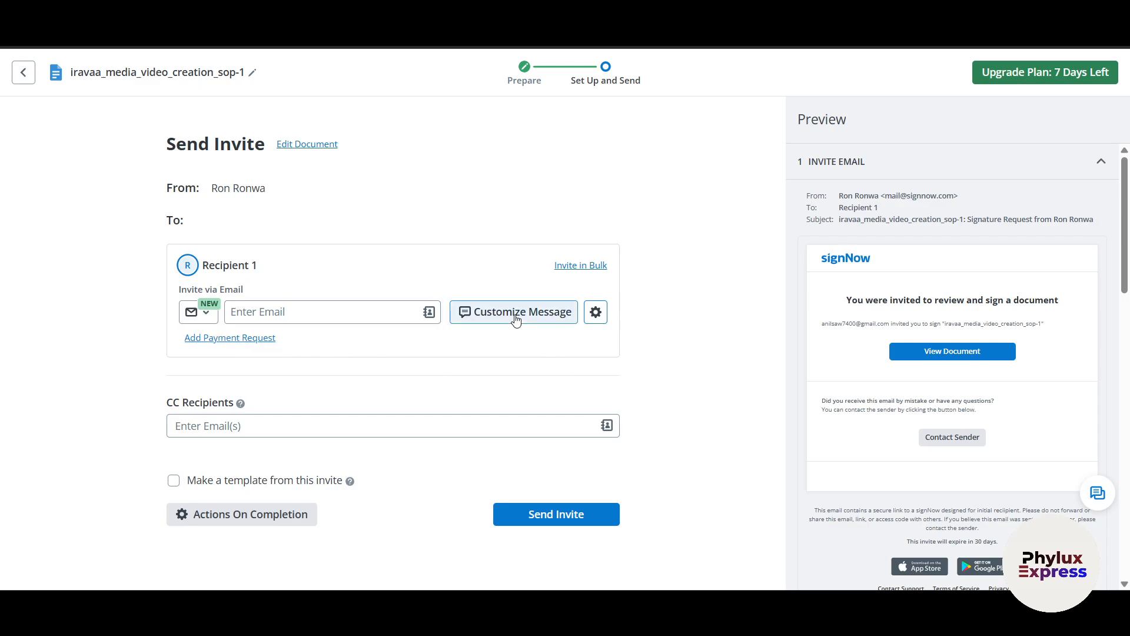
scroll(416, 454, down, 3)
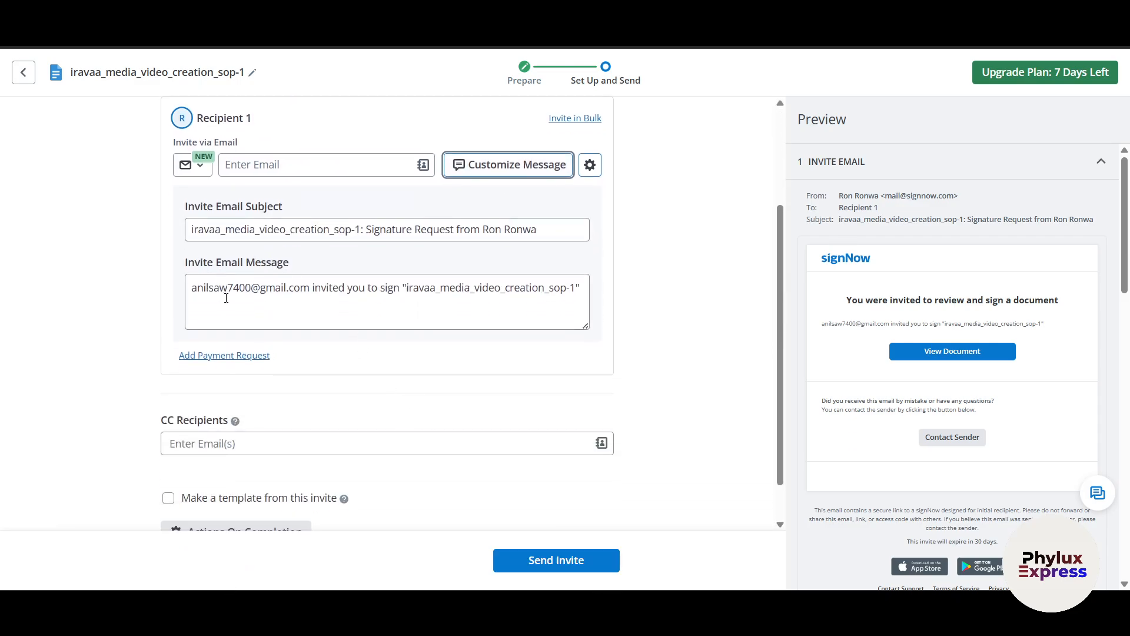
scroll(266, 265, down, 1)
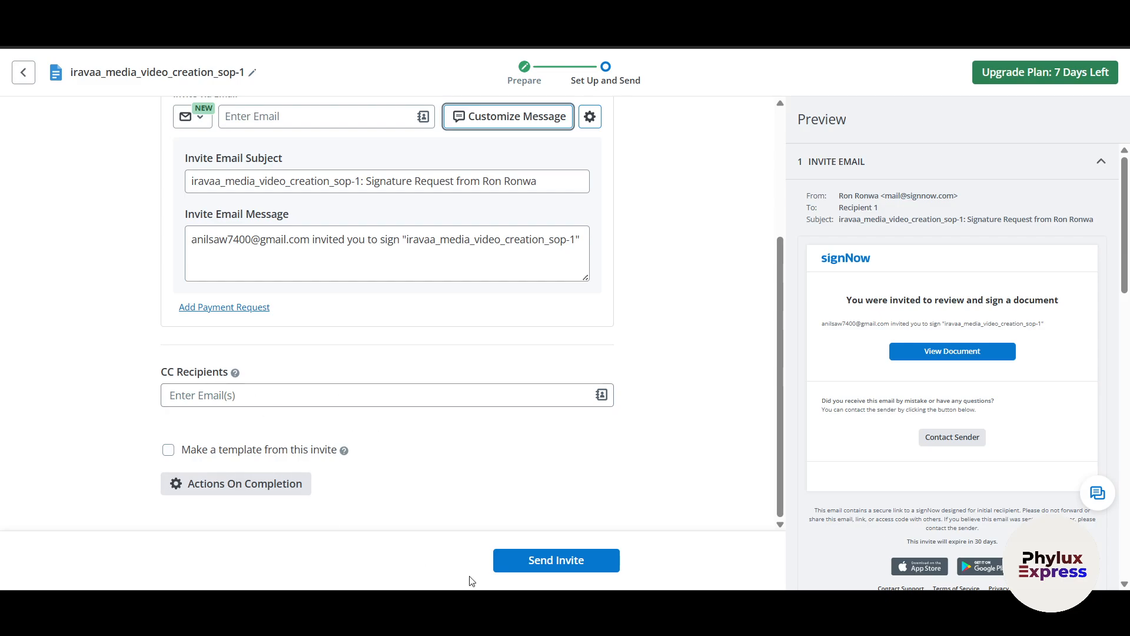
click(549, 562)
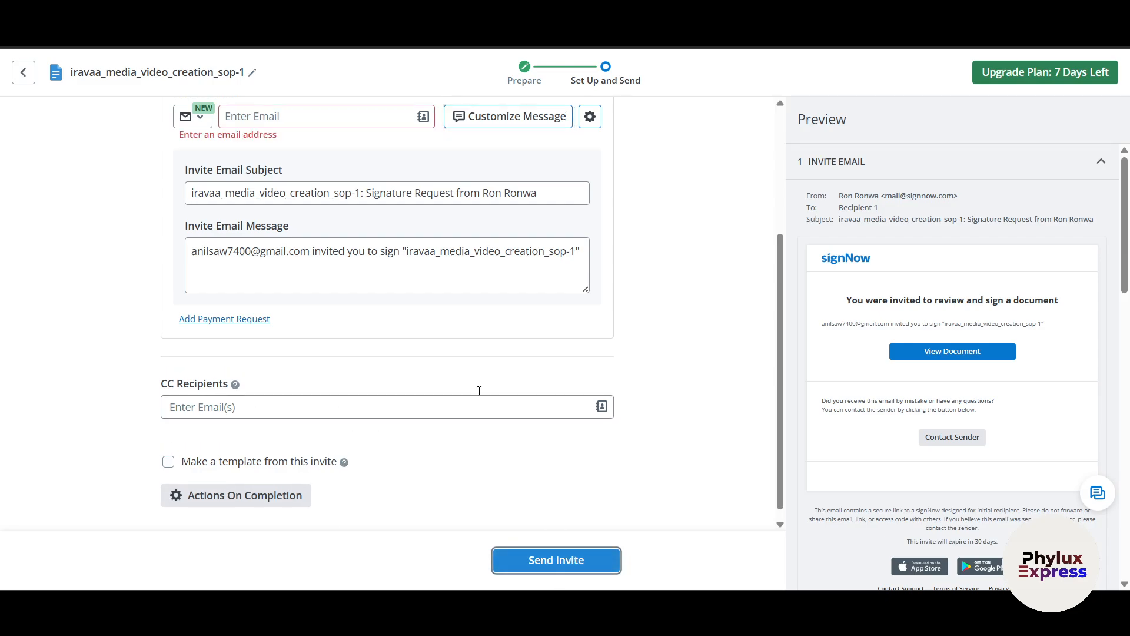
- Enter Recipient 1's e-mail address and send the signing invite
click(276, 122)
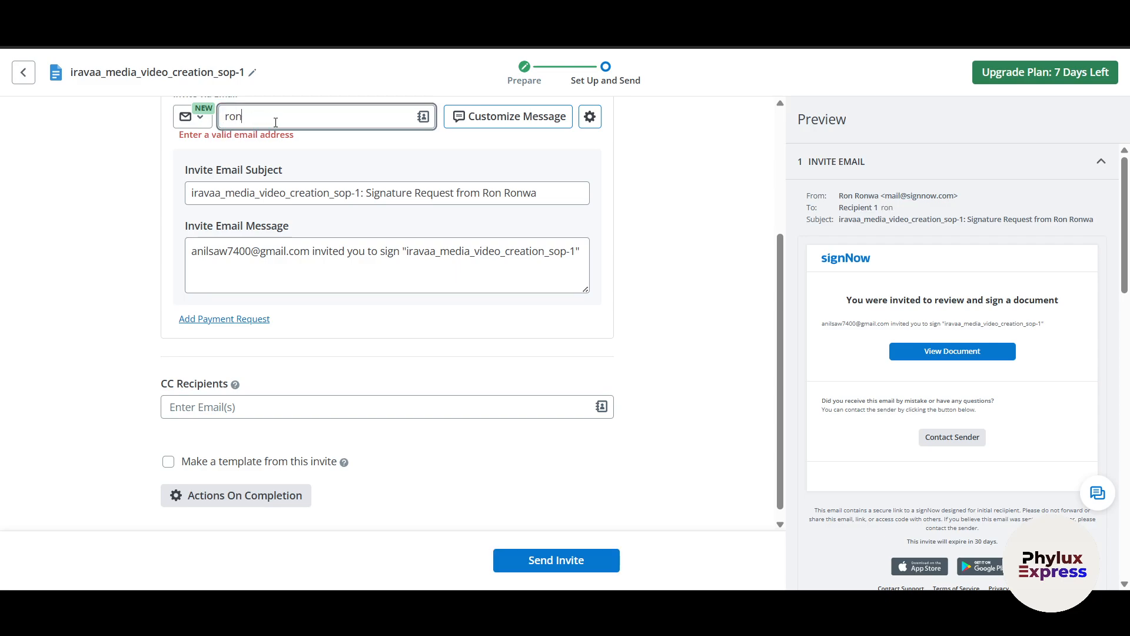
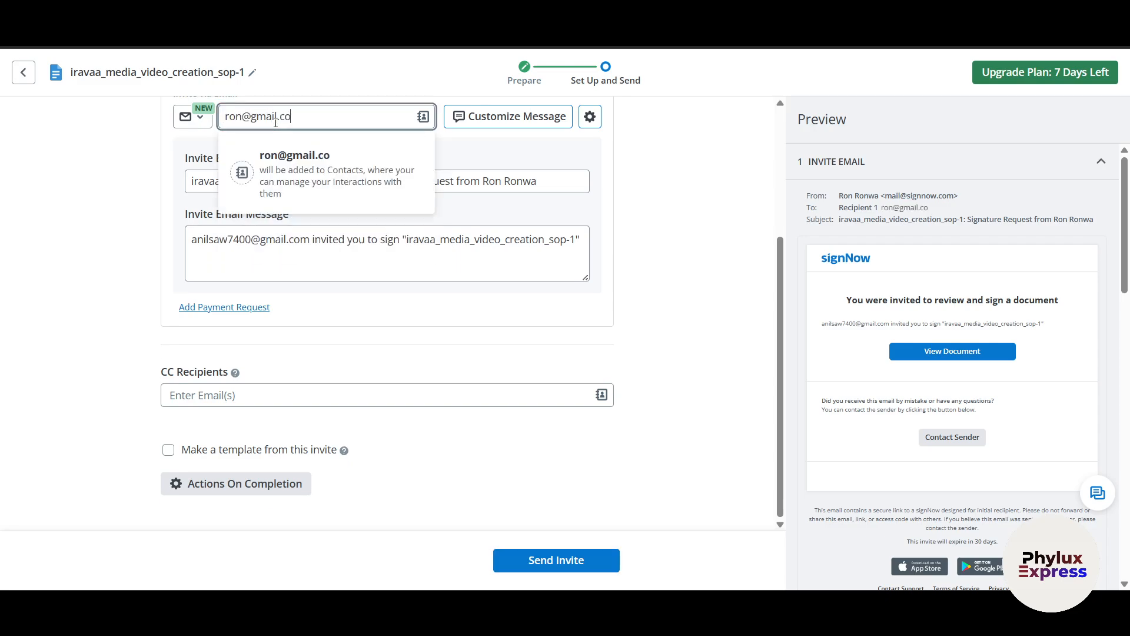
click(321, 173)
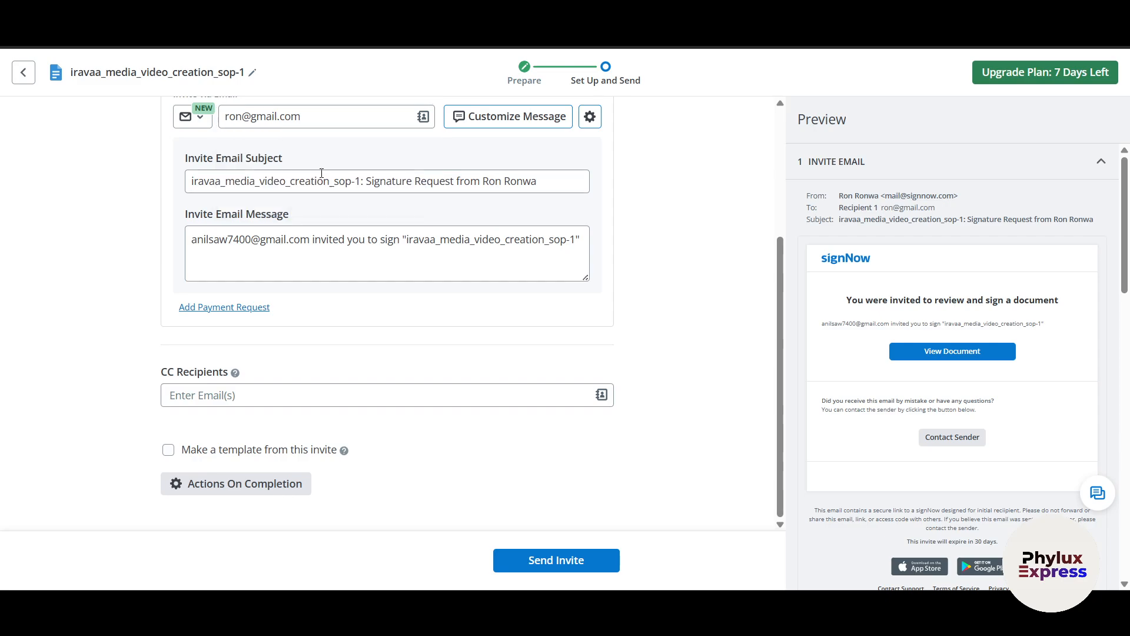
click(268, 120)
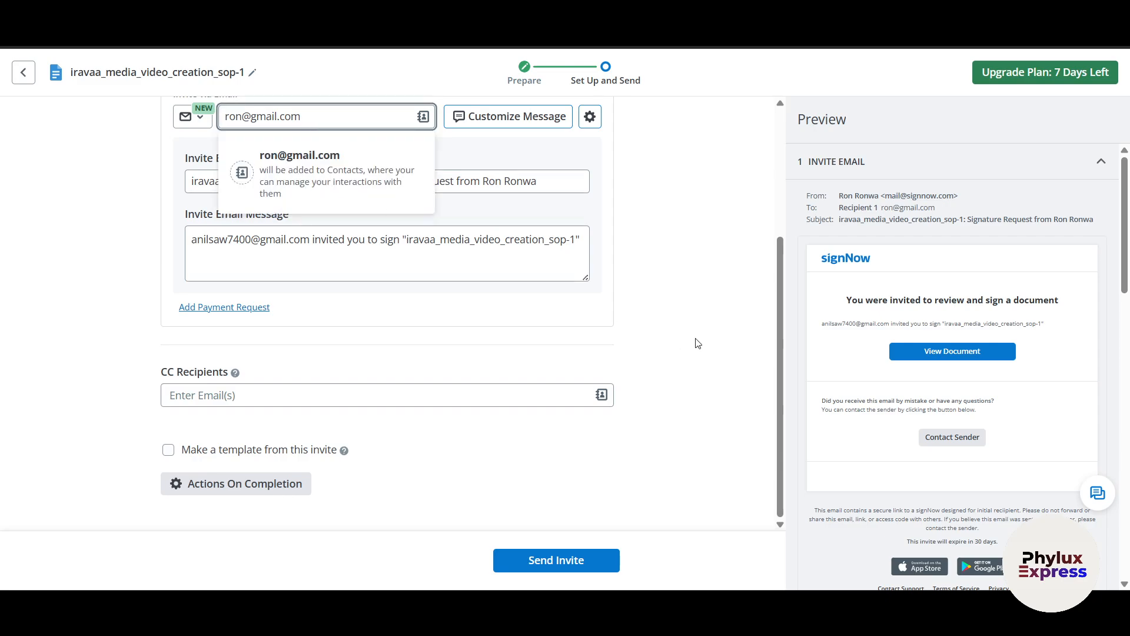
click(555, 562)
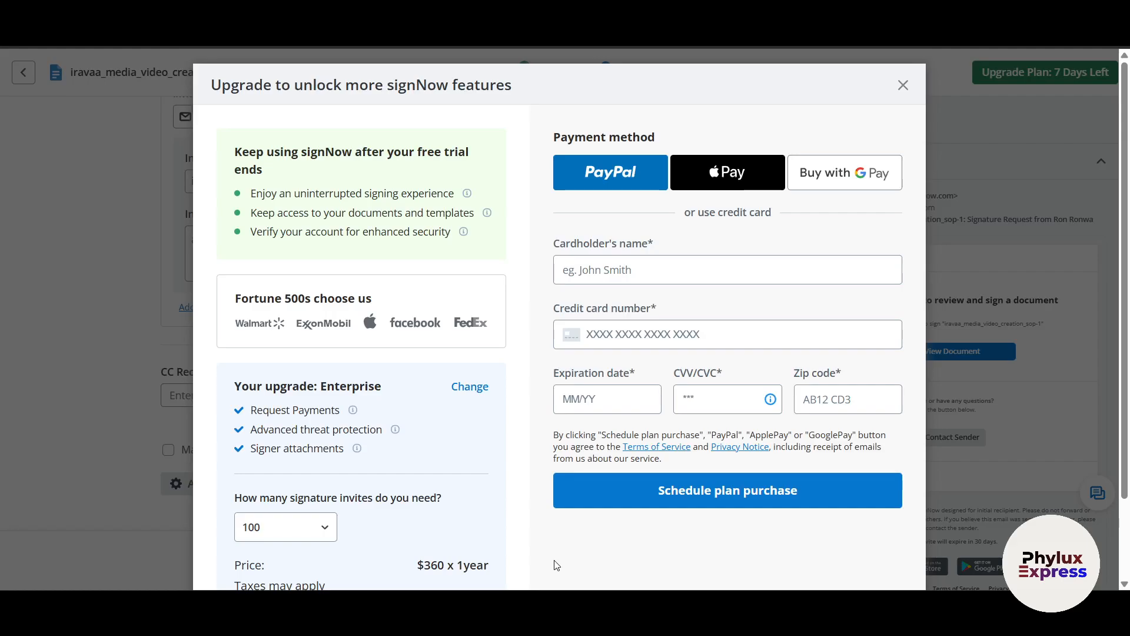
- Close the upgrade payment offer and the invite-status and refresh tips
click(903, 86)
click(712, 215)
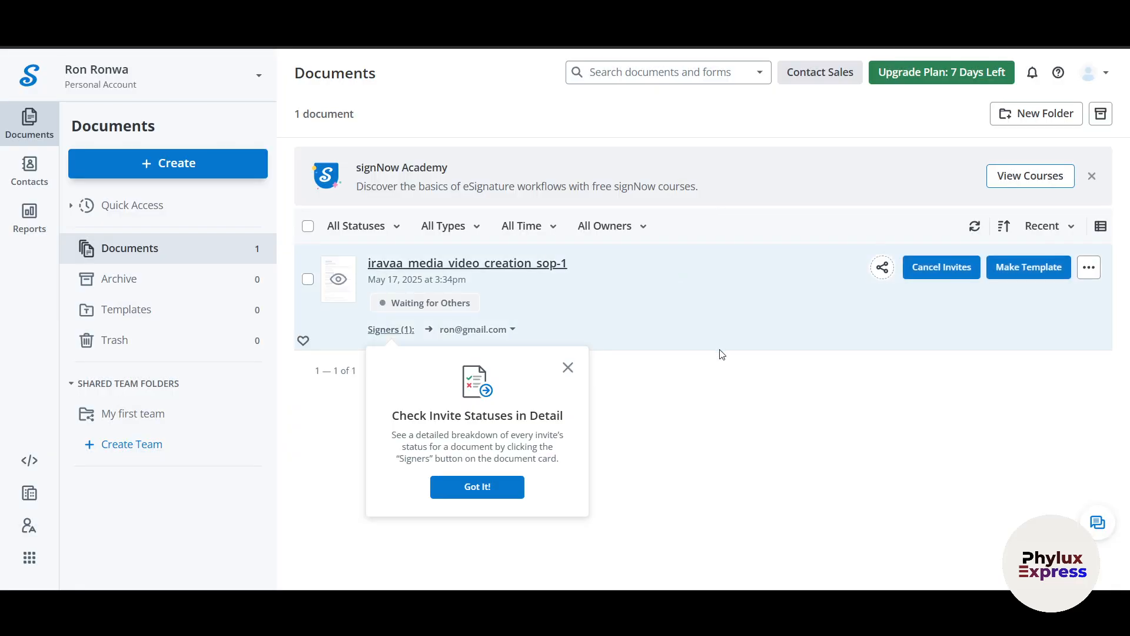
click(568, 368)
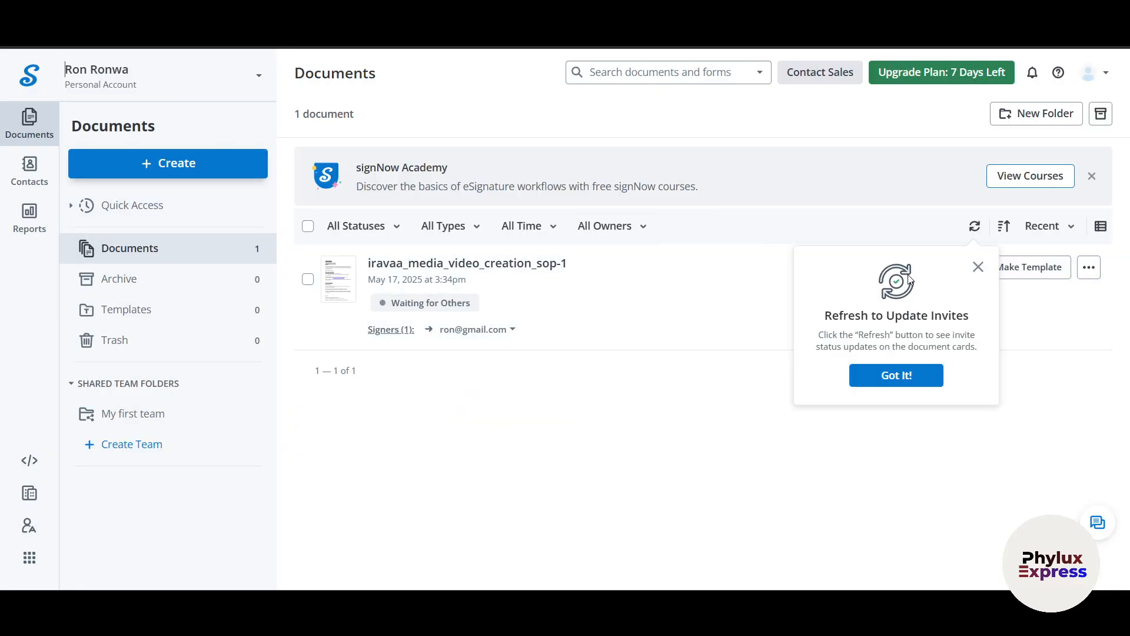
click(978, 268)
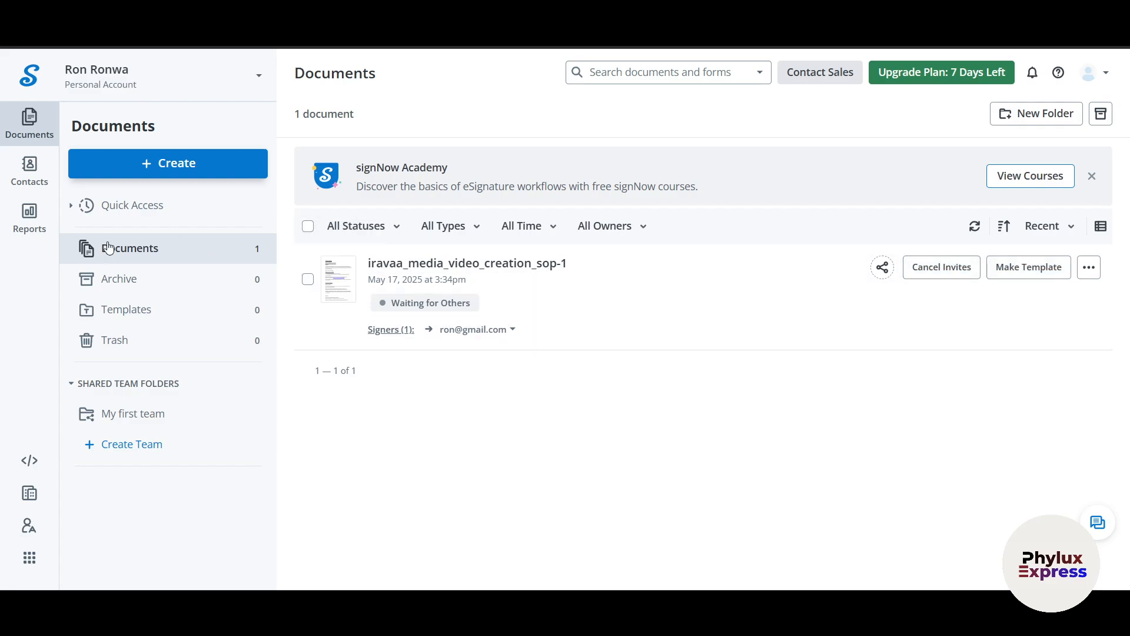
- Browse the Archive, Templates and Trash folders, then open the Contacts list
click(130, 285)
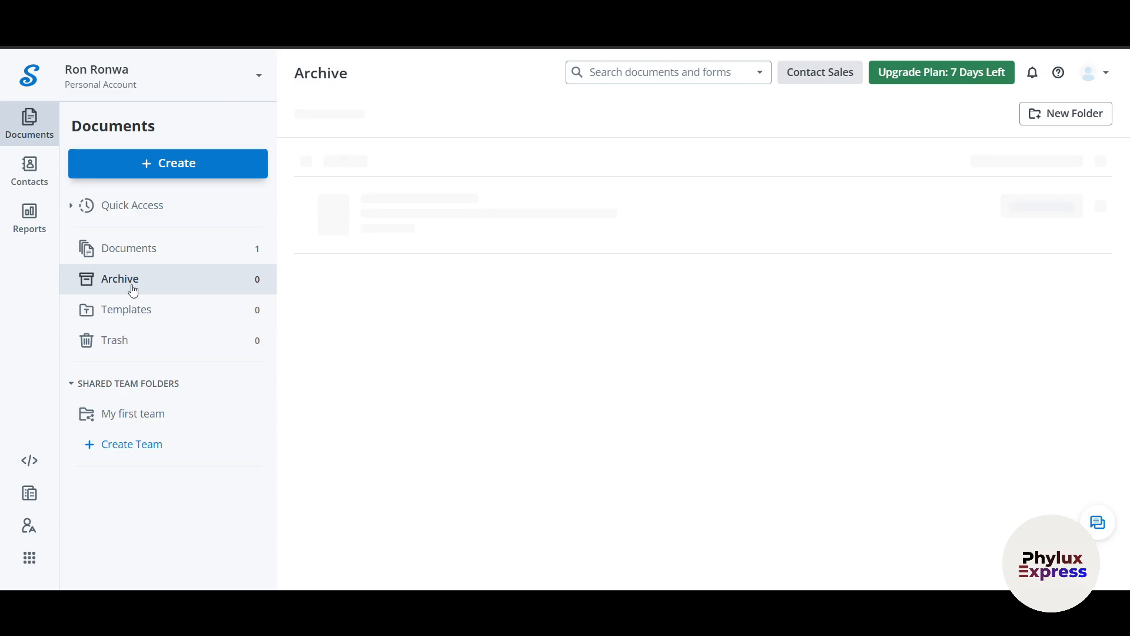
click(165, 323)
click(167, 343)
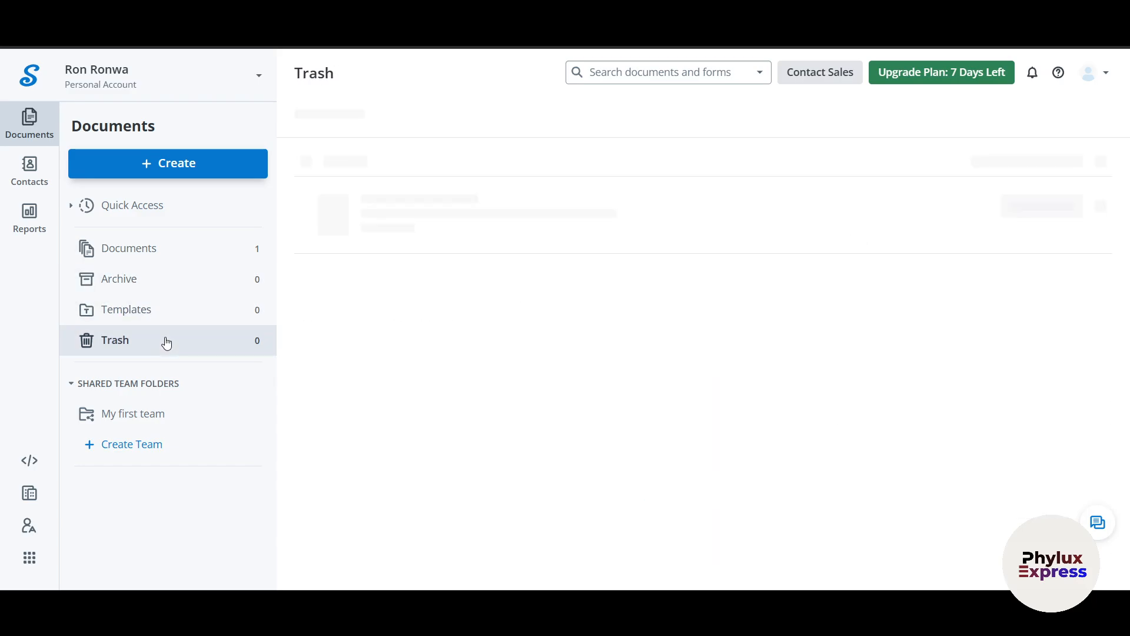
click(165, 312)
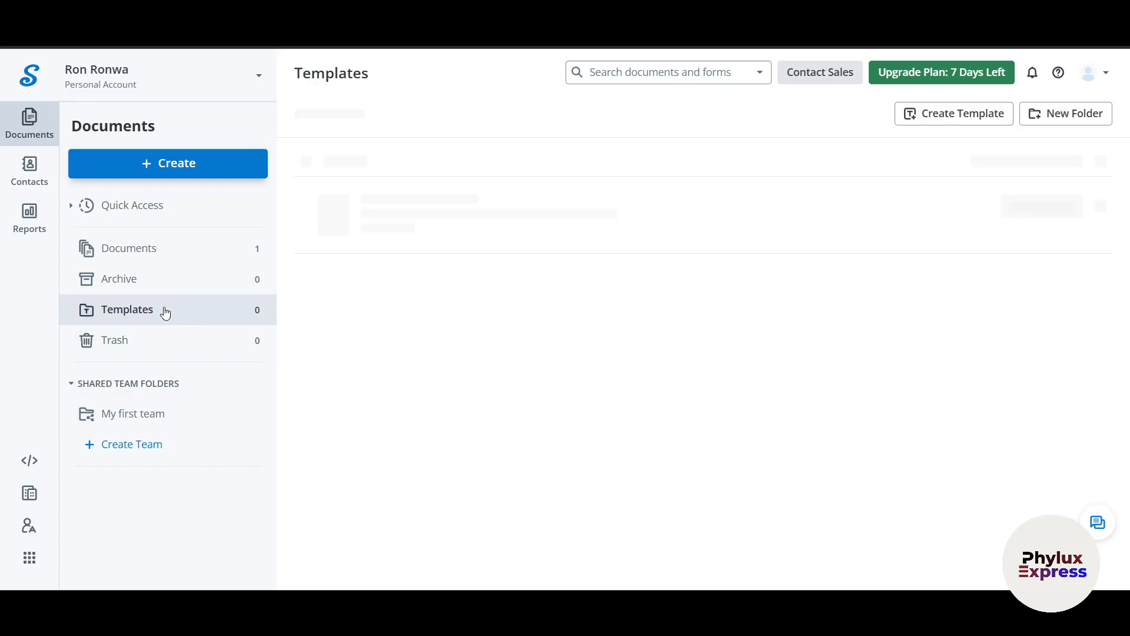
click(136, 287)
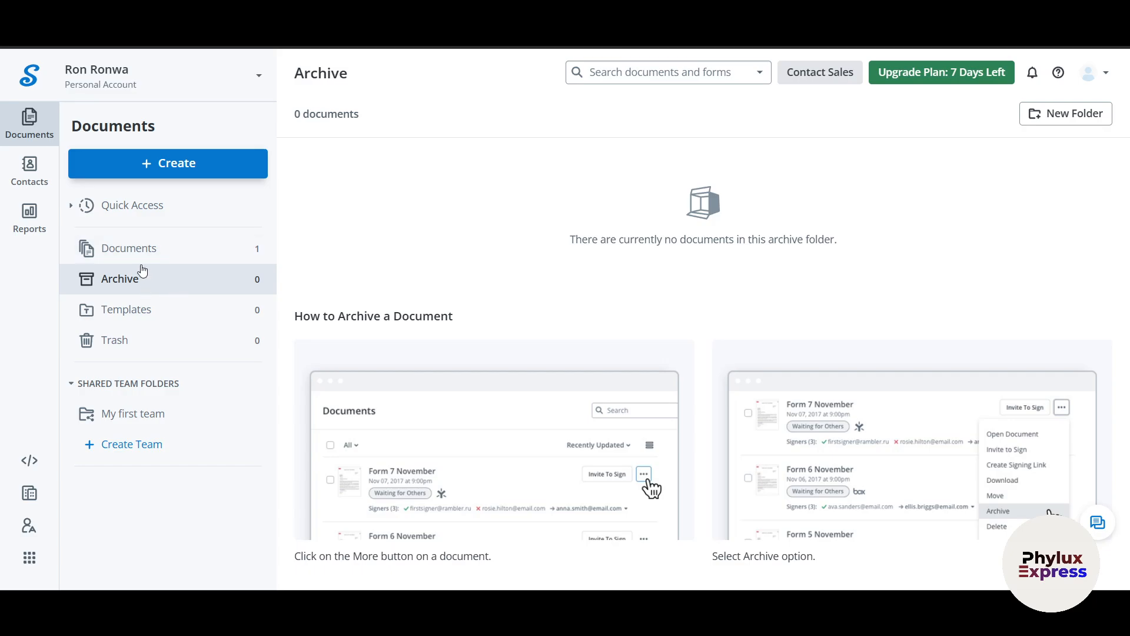
click(22, 176)
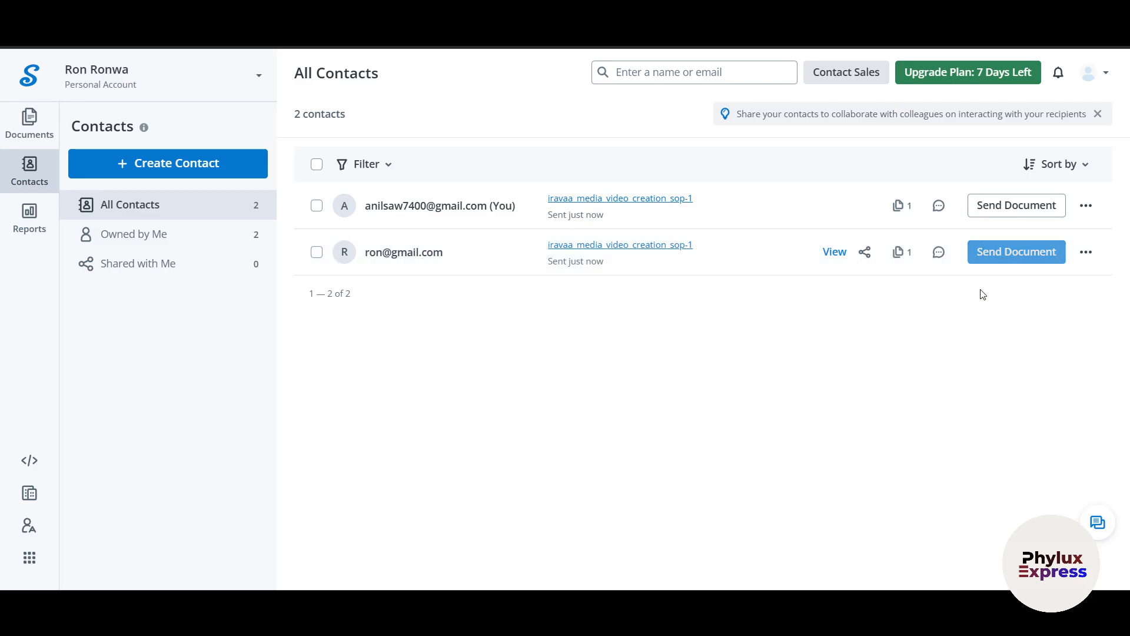
- Open My Analytics: 1 created, 1 sent, 1 pending, 0% completion rate
click(28, 218)
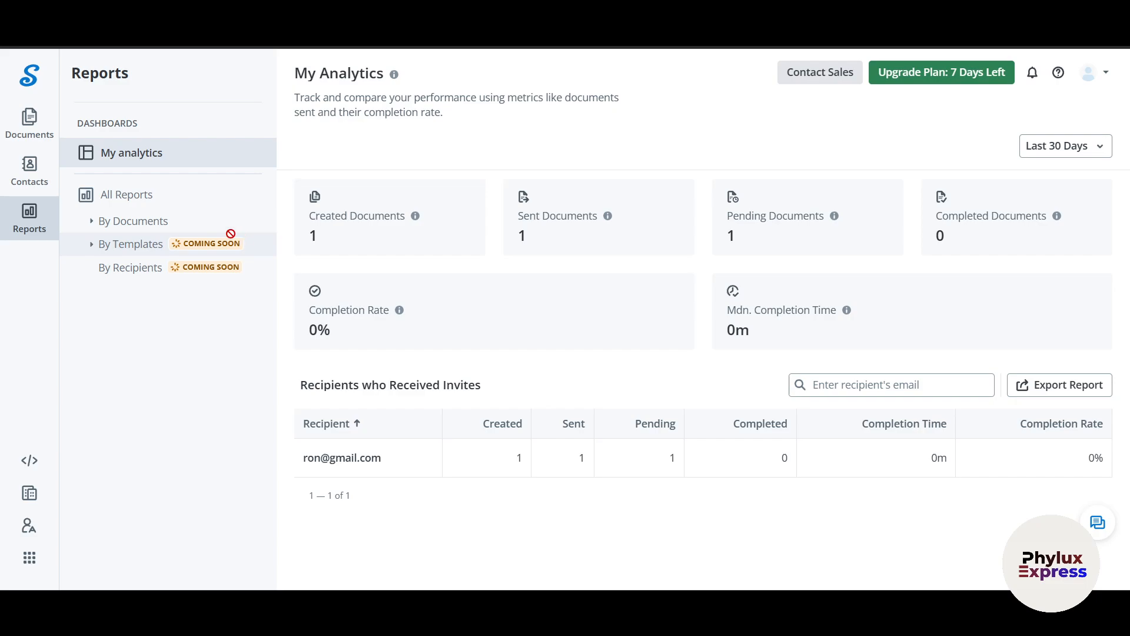